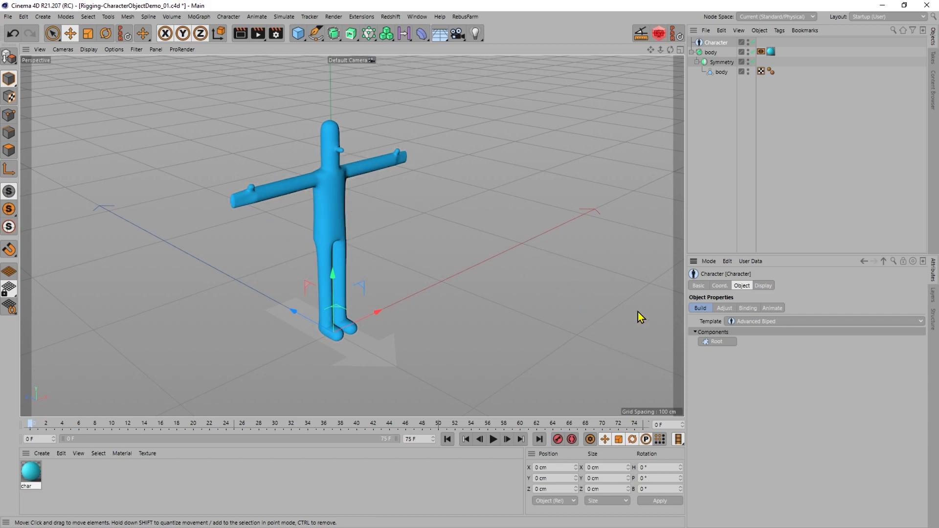
- Add a Root component and a Spine (IK/FK Blend) component to the Advanced Biped character
{"action": "left_click", "coordinate": [717, 343]}
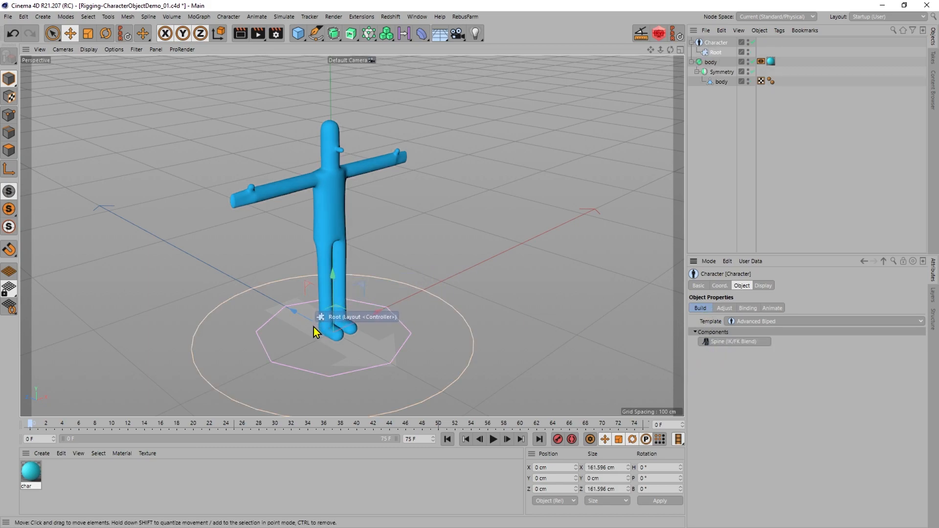
{"action": "left_click", "coordinate": [732, 343]}
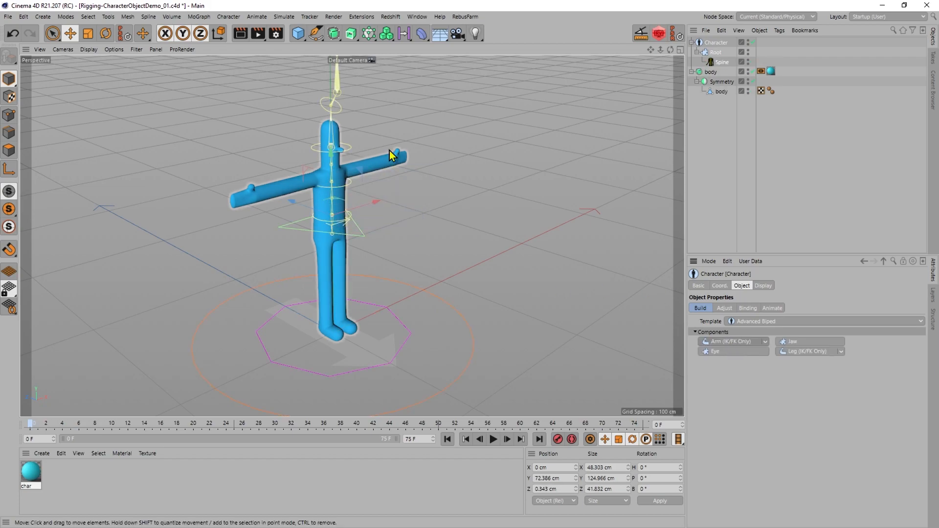
- Add a left and right pair of Arm (IK/FK Only) components under the spine
{"action": "middle_click_drag", "start_coordinate": [342, 183], "coordinate": [346, 231], "text": "alt"}
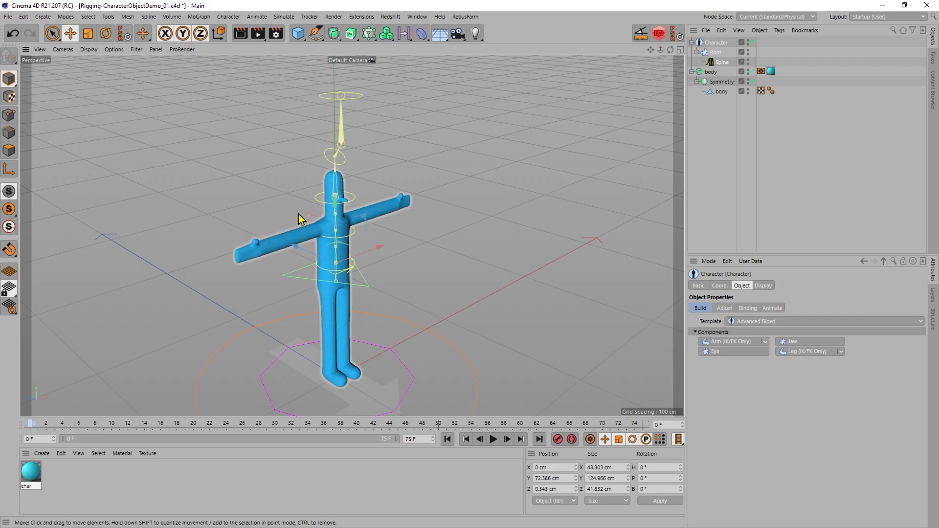
{"action": "middle_click_drag", "start_coordinate": [597, 328], "coordinate": [450, 204], "text": "alt"}
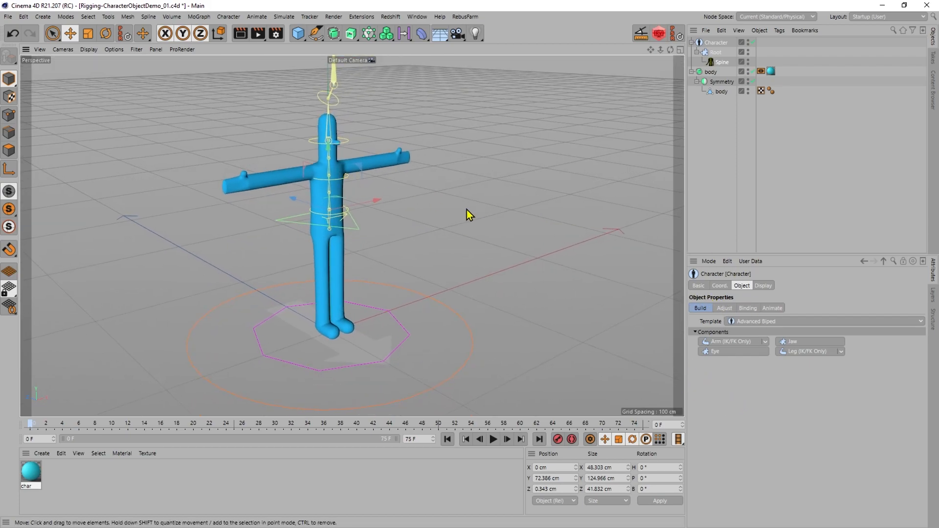
{"action": "left_click", "coordinate": [765, 342]}
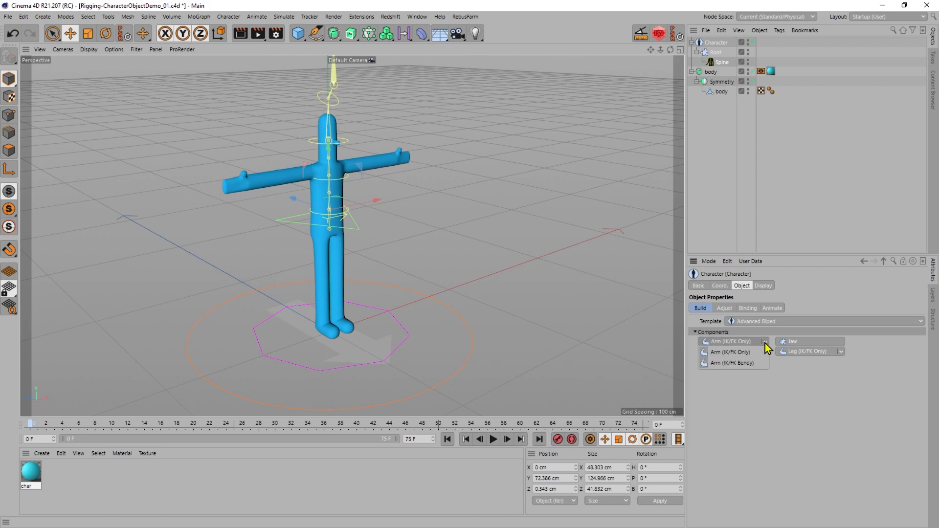
{"action": "left_click", "coordinate": [738, 356]}
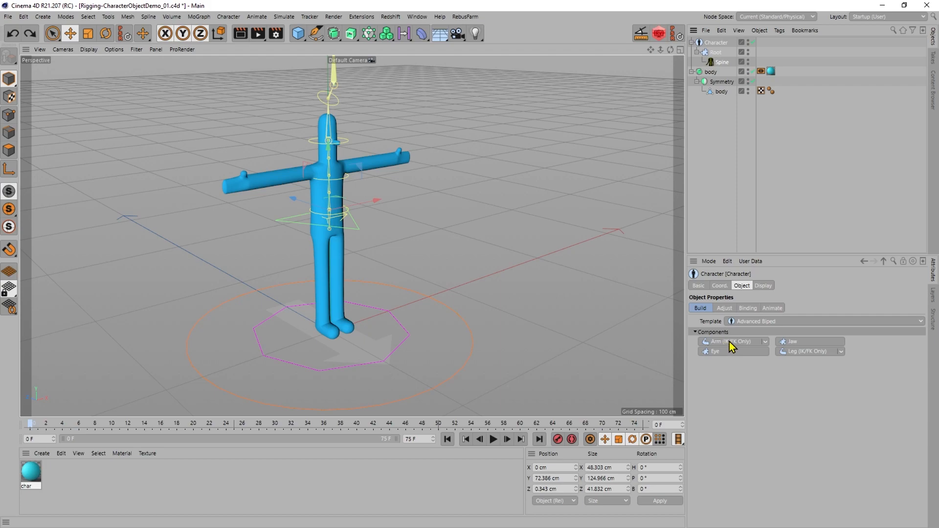
{"action": "left_click", "coordinate": [725, 347]}
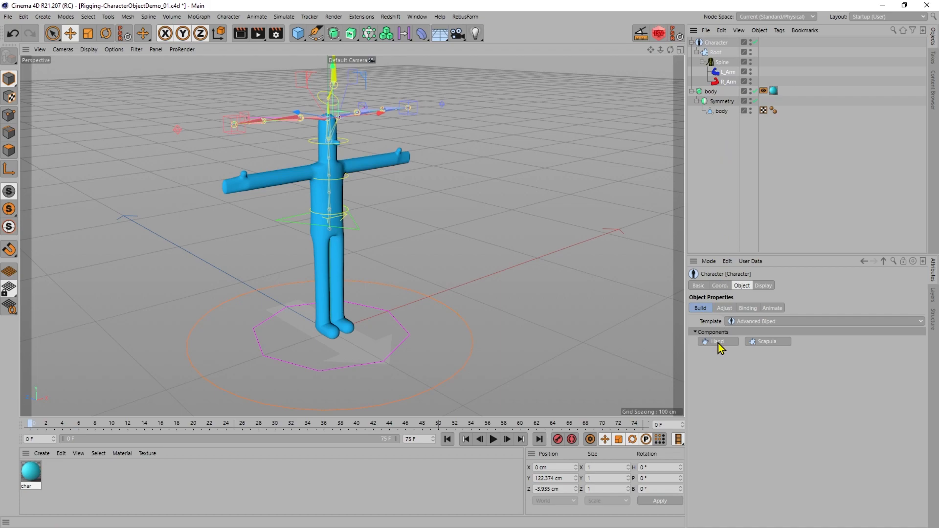
- Add Hand components to both arms and give each hand an FK Thumb component
{"action": "left_click", "coordinate": [717, 342]}
{"action": "left_click_drag", "start_coordinate": [339, 130], "coordinate": [336, 165], "text": "alt"}
{"action": "scroll", "coordinate": [336, 149], "scroll_direction": "up", "scroll_amount": 3}
{"action": "left_click_drag", "start_coordinate": [457, 111], "coordinate": [450, 137], "text": "alt"}
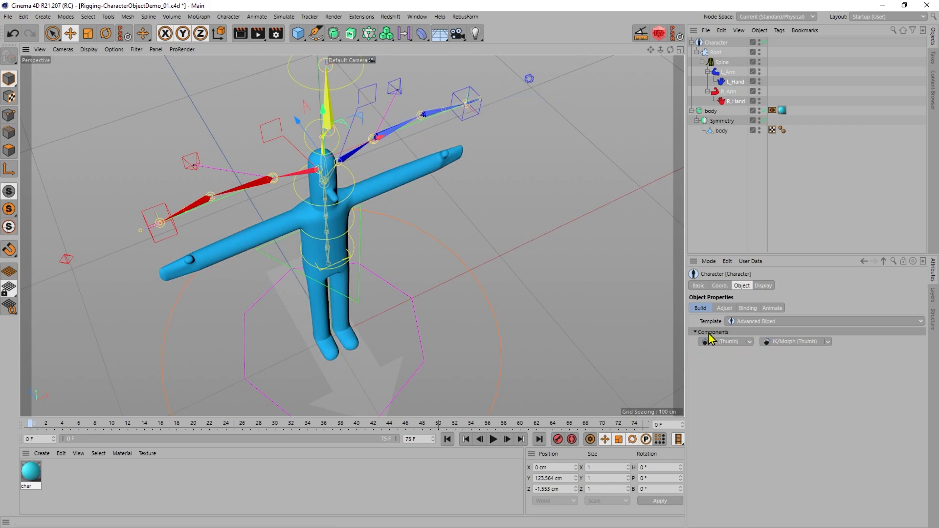
{"action": "left_click", "coordinate": [720, 346]}
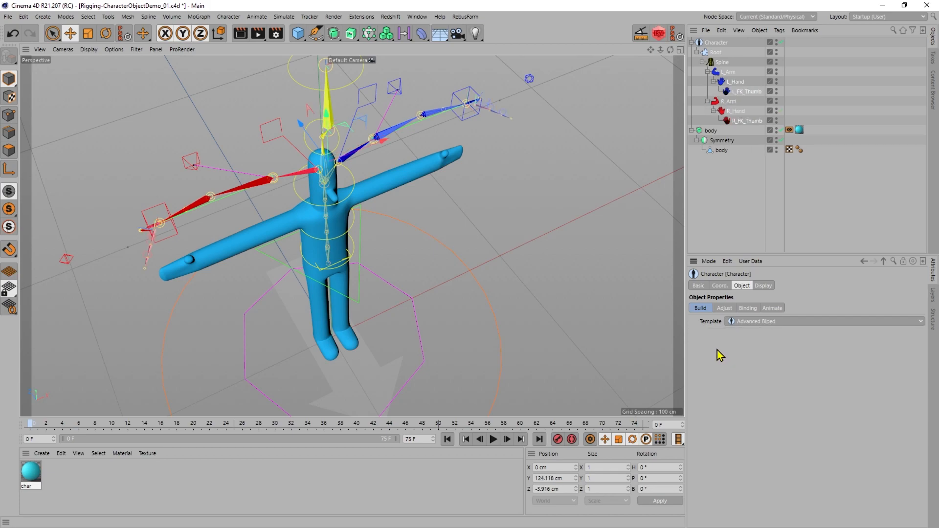
- Examine how the right hand's thumb joints compare with the thumb bump on the mesh
{"action": "scroll", "coordinate": [154, 251], "scroll_direction": "up", "scroll_amount": 5}
{"action": "left_click_drag", "start_coordinate": [234, 280], "coordinate": [219, 178], "text": "alt"}
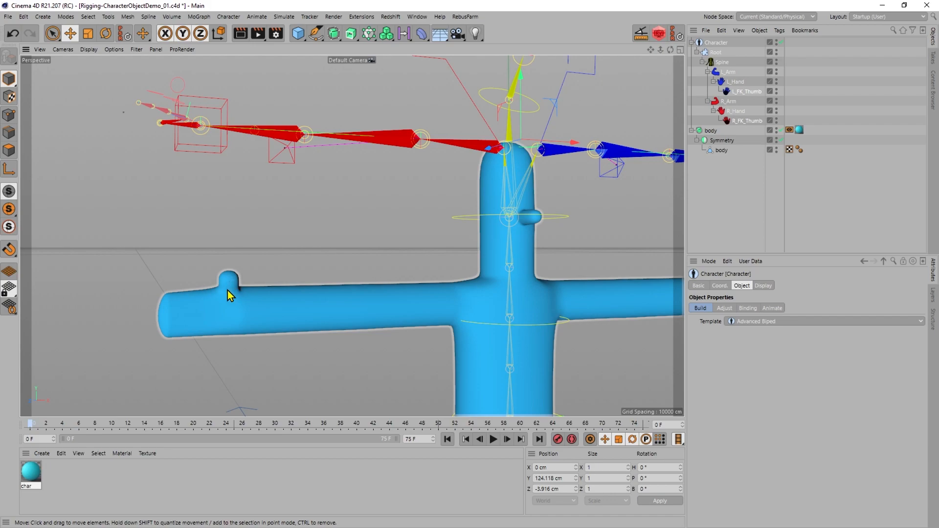
{"action": "left_click_drag", "start_coordinate": [231, 286], "coordinate": [202, 326], "text": "alt"}
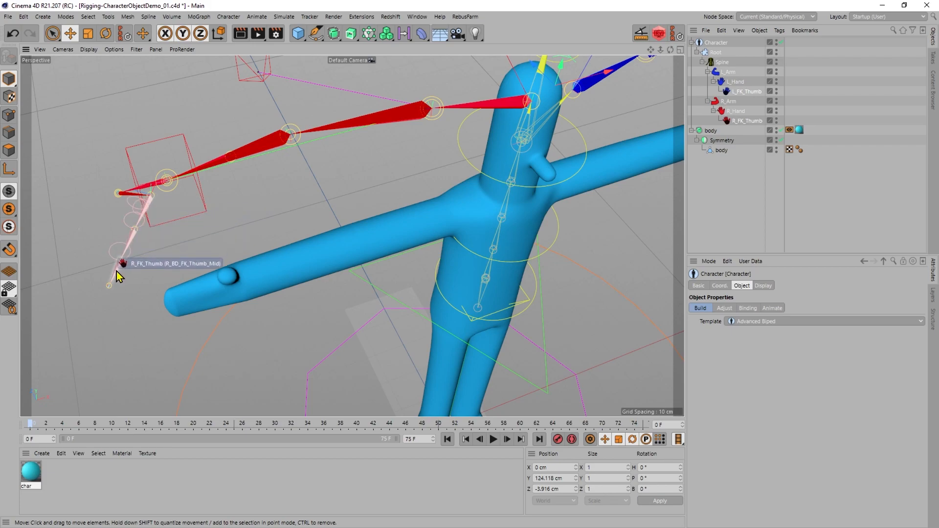
{"action": "scroll", "coordinate": [126, 254], "scroll_direction": "down", "scroll_amount": 4}
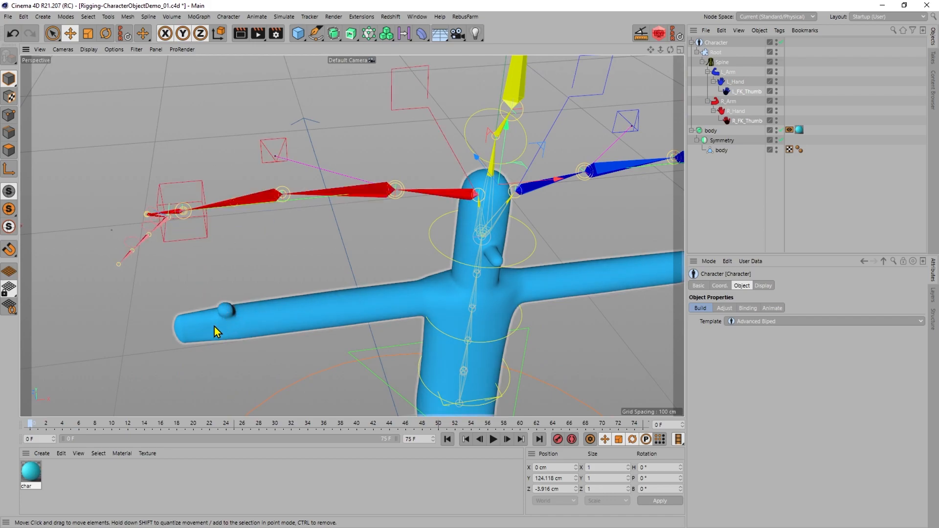
{"action": "scroll", "coordinate": [414, 237], "scroll_direction": "down", "scroll_amount": 3}
{"action": "scroll", "coordinate": [415, 237], "scroll_direction": "up", "scroll_amount": 3}
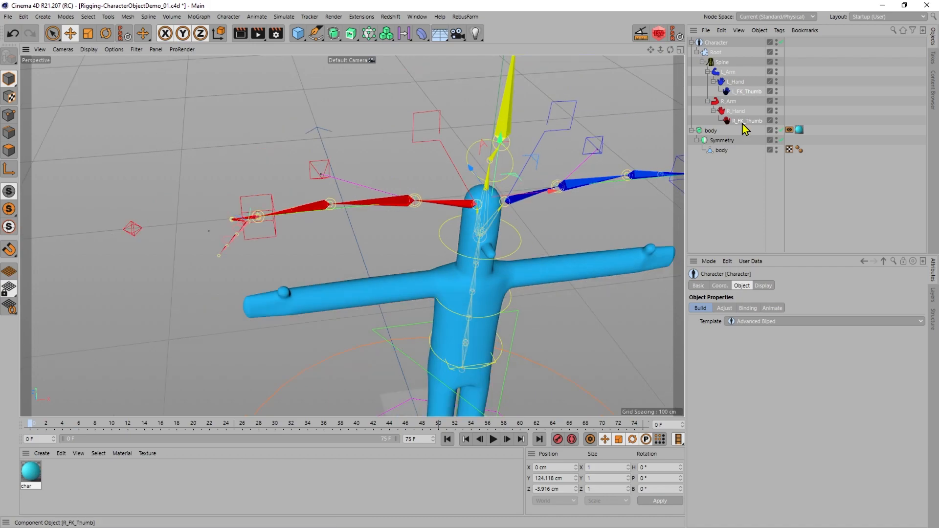
{"action": "middle_click_drag", "start_coordinate": [582, 259], "coordinate": [469, 195], "text": "alt"}
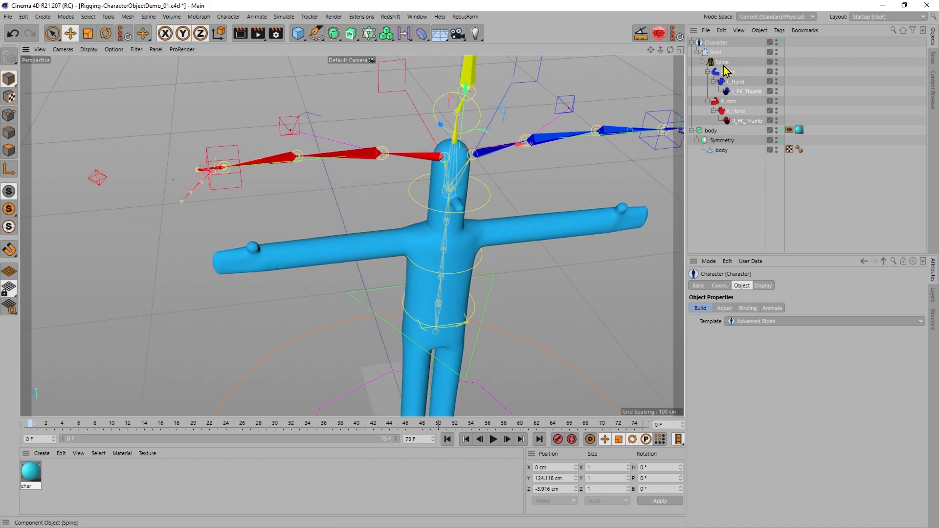
- Add a left and right pair of Leg (IK/FK Only) components under the spine
{"action": "left_click", "coordinate": [724, 63]}
{"action": "middle_click_drag", "start_coordinate": [447, 351], "coordinate": [429, 207], "text": "alt"}
{"action": "left_click_drag", "start_coordinate": [430, 206], "coordinate": [433, 180], "text": "alt"}
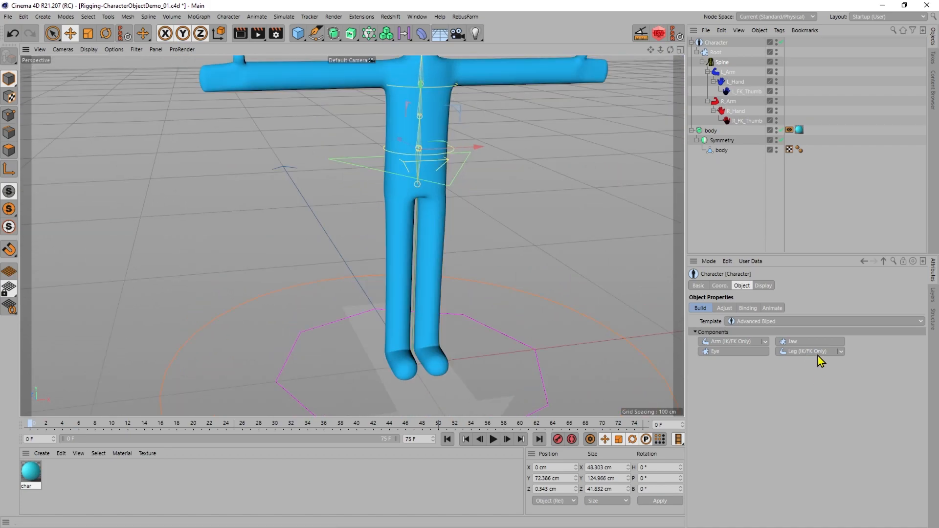
{"action": "left_click", "coordinate": [822, 355]}
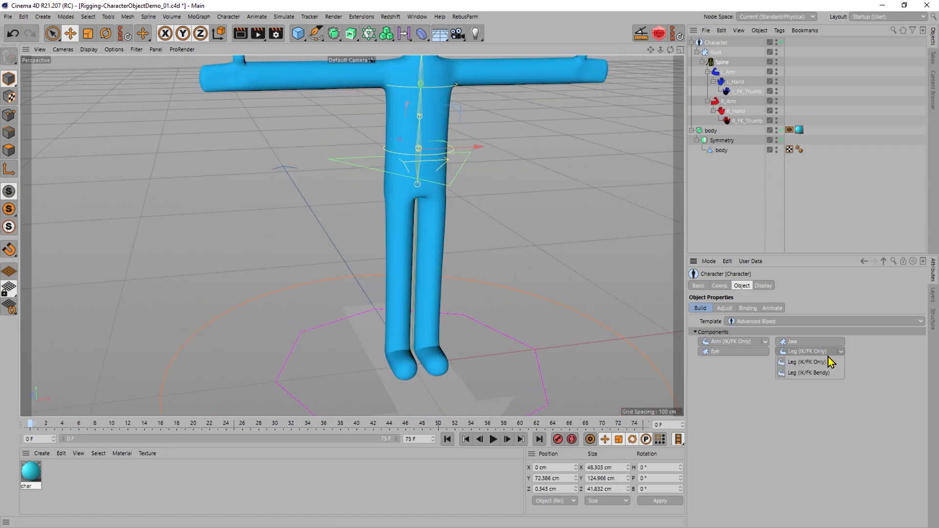
{"action": "left_click", "coordinate": [890, 357]}
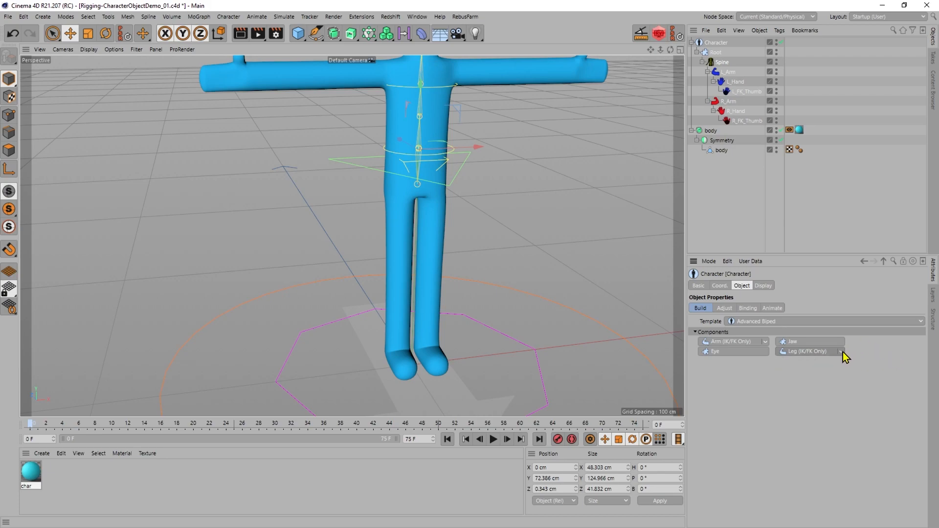
{"action": "left_click", "coordinate": [803, 353]}
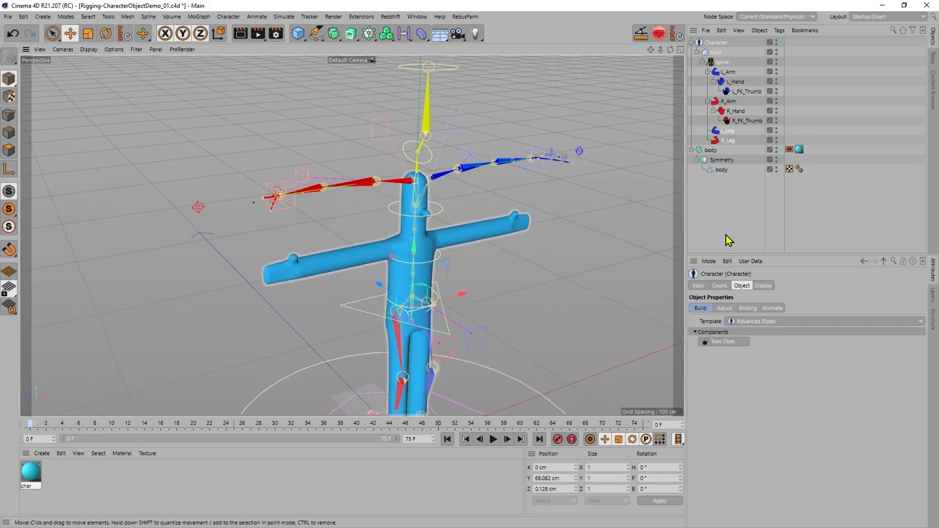
- Try out the rig's controllers in Animate mode and undo the test movement
{"action": "left_click", "coordinate": [725, 64]}
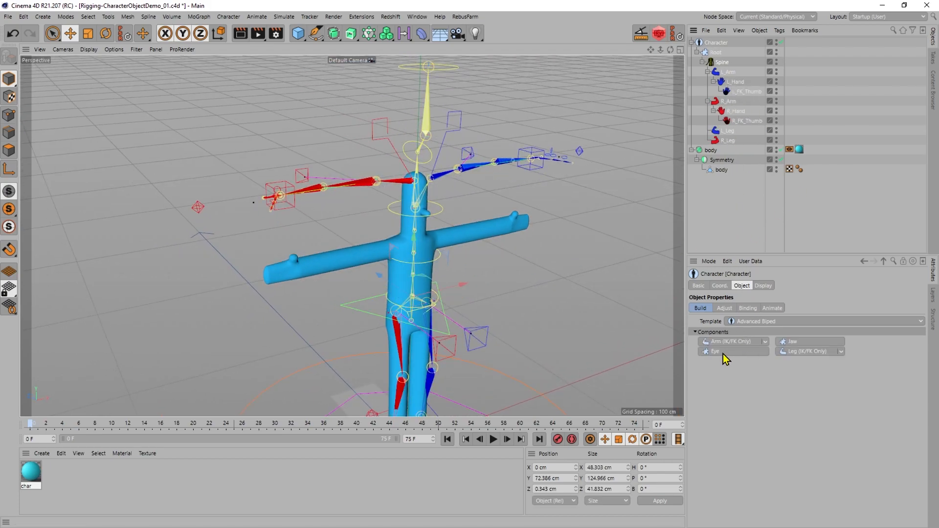
{"action": "left_click_drag", "start_coordinate": [442, 204], "coordinate": [383, 242], "text": "alt"}
{"action": "middle_click_drag", "start_coordinate": [383, 241], "coordinate": [401, 192], "text": "alt"}
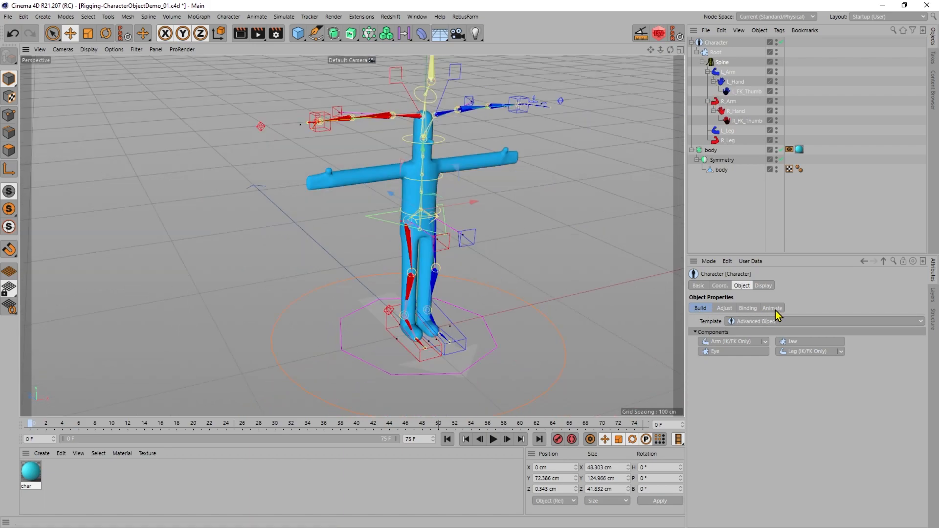
{"action": "left_click", "coordinate": [775, 311]}
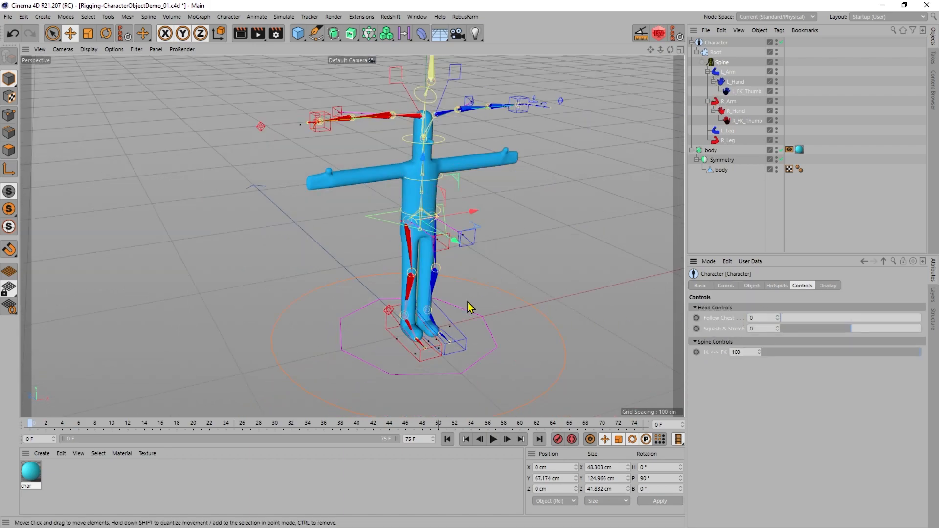
{"action": "left_click", "coordinate": [457, 327]}
{"action": "left_click_drag", "start_coordinate": [440, 281], "coordinate": [519, 259], "text": "alt"}
{"action": "key", "text": "ctrl+z"}
{"action": "left_click_drag", "start_coordinate": [412, 166], "coordinate": [355, 174], "text": "alt"}
{"action": "left_click", "coordinate": [517, 111]}
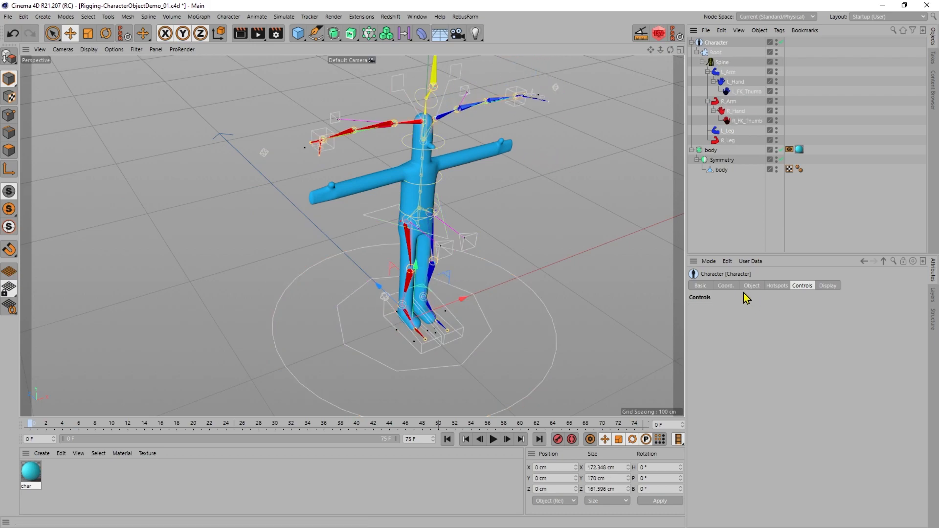
- Return the character object to Build mode
{"action": "left_click", "coordinate": [703, 286]}
{"action": "left_click", "coordinate": [749, 286]}
{"action": "left_click", "coordinate": [701, 309]}
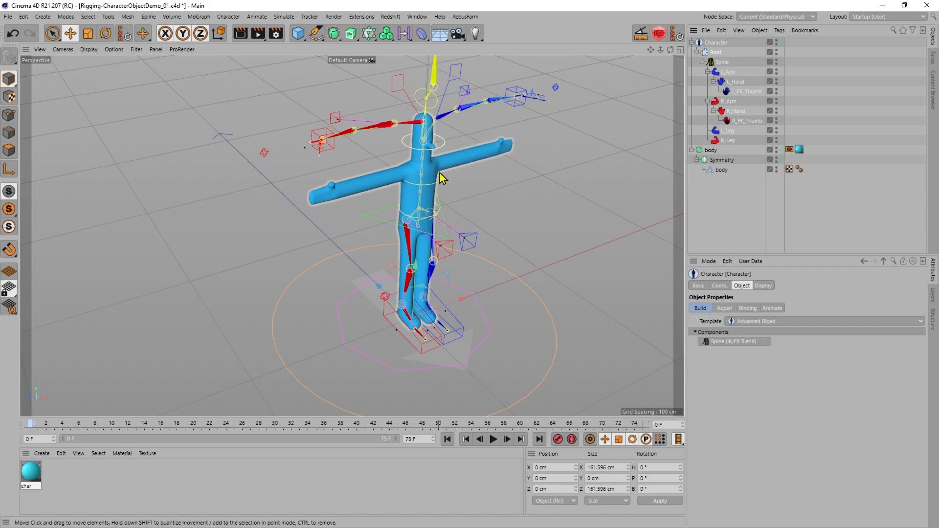
{"action": "middle_click_drag", "start_coordinate": [440, 185], "coordinate": [416, 242], "text": "alt"}
{"action": "left_click", "coordinate": [706, 311]}
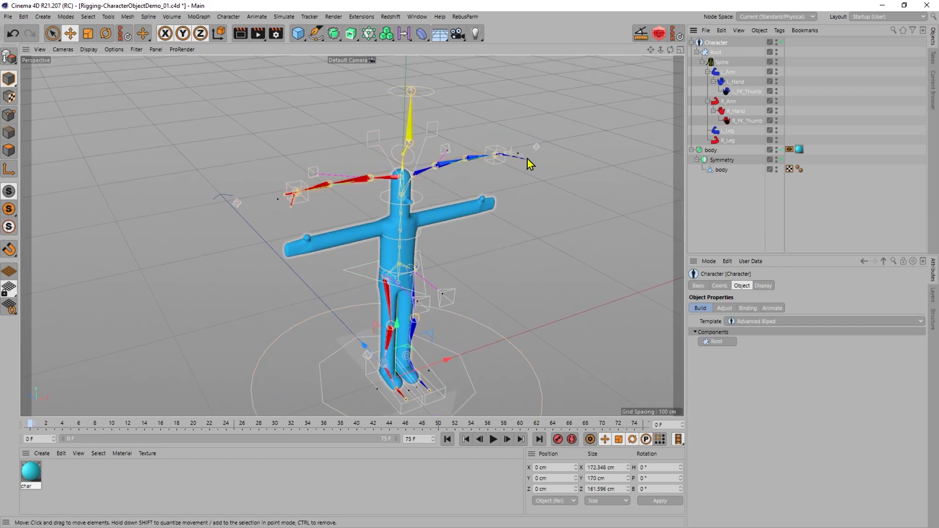
- Switch the character to Adjust mode and show the rig's upper body in the Front view
{"action": "left_click", "coordinate": [725, 308]}
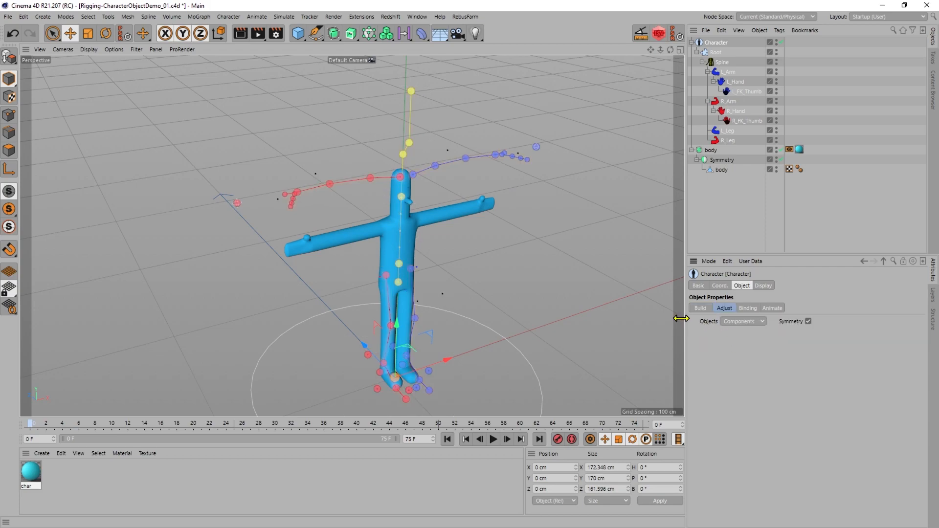
{"action": "left_click_drag", "start_coordinate": [393, 236], "coordinate": [439, 135], "text": "alt"}
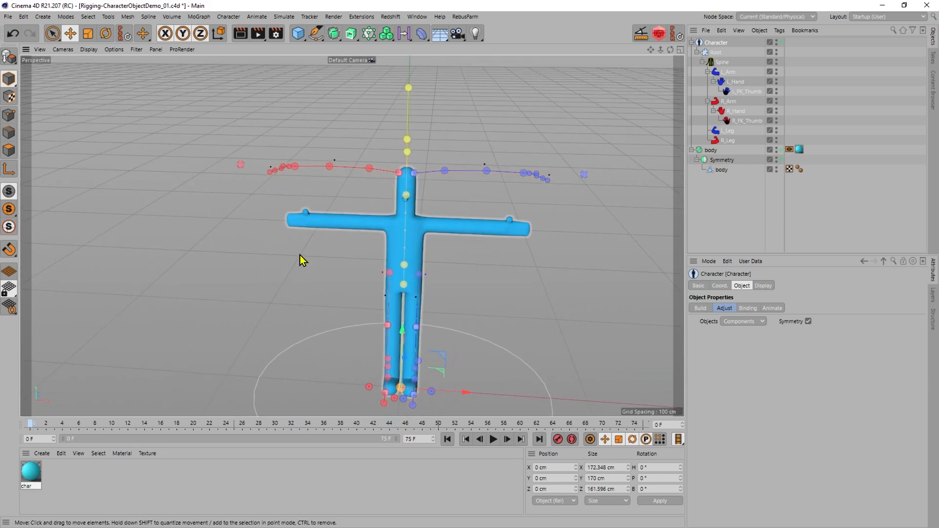
{"action": "left_click_drag", "start_coordinate": [387, 344], "coordinate": [334, 310], "text": "alt"}
{"action": "middle_click", "coordinate": [333, 310]}
{"action": "middle_click", "coordinate": [456, 318]}
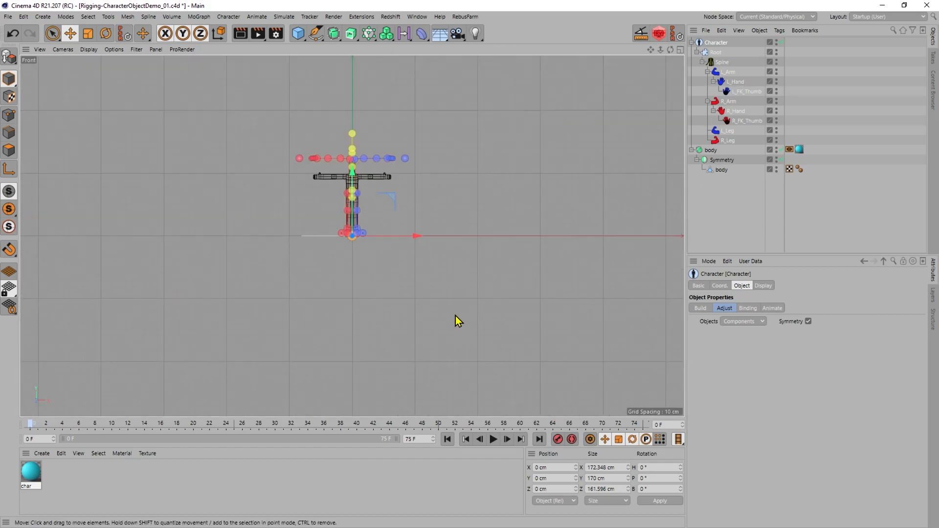
{"action": "scroll", "coordinate": [400, 203], "scroll_direction": "up", "scroll_amount": 5}
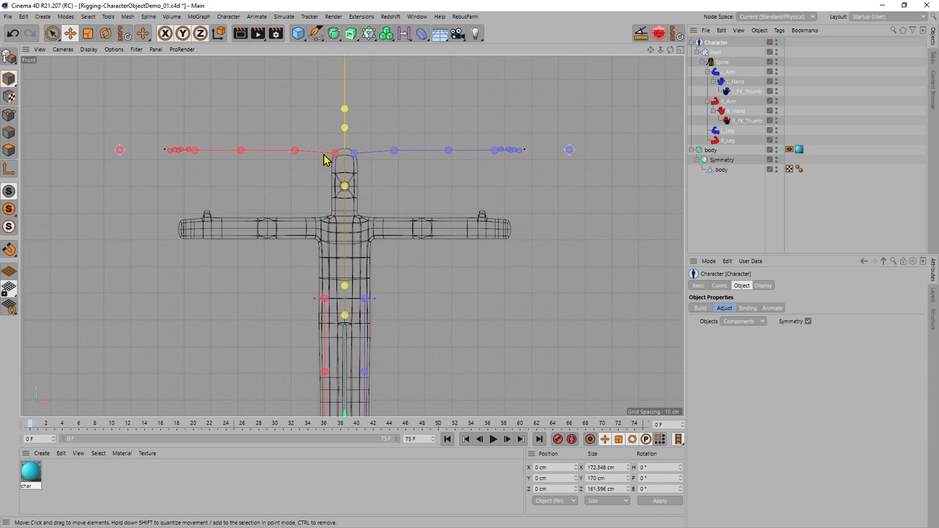
- Move the right arm's collar joint down to the shoulder and place its next joints along the mesh arm, with Symmetry on
{"action": "left_click_drag", "start_coordinate": [334, 153], "coordinate": [323, 232]}
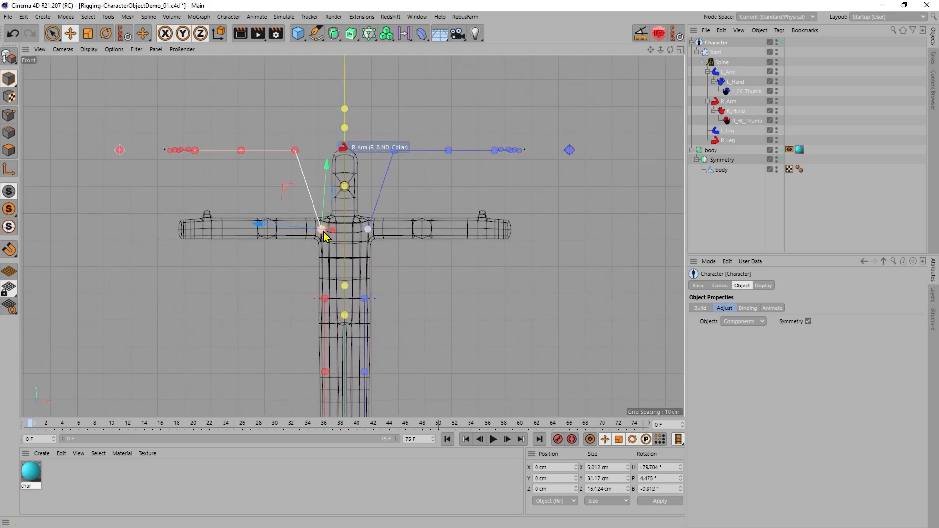
{"action": "left_click_drag", "start_coordinate": [296, 151], "coordinate": [269, 230]}
{"action": "left_click_drag", "start_coordinate": [198, 241], "coordinate": [186, 237]}
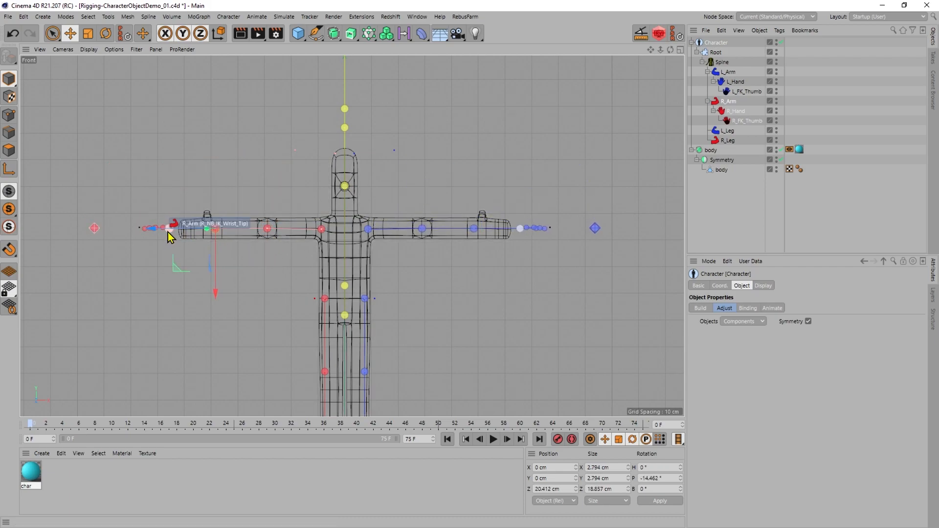
- Move the right arm's wrist joint and the attached hand joints into the mesh hand in the Perspective view
{"action": "middle_click", "coordinate": [205, 186]}
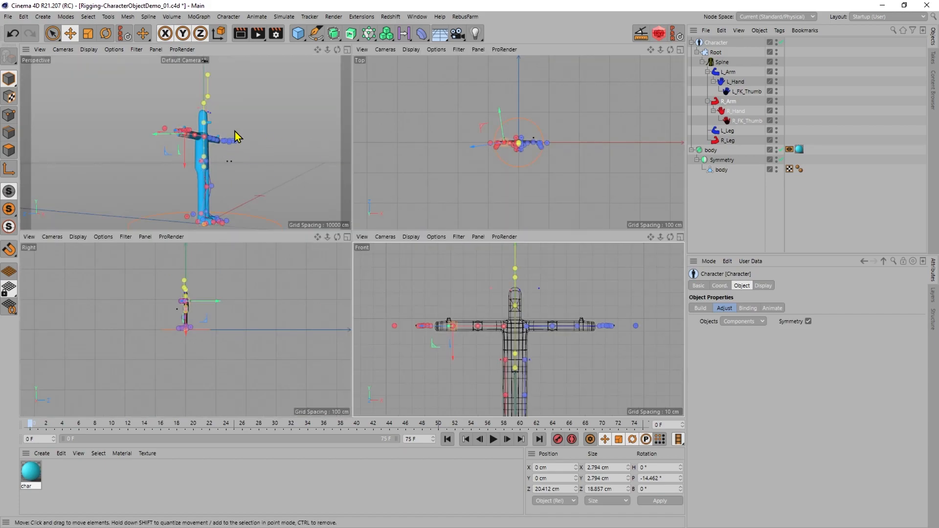
{"action": "middle_click", "coordinate": [236, 133]}
{"action": "left_click_drag", "start_coordinate": [353, 268], "coordinate": [290, 273], "text": "alt"}
{"action": "scroll", "coordinate": [301, 242], "scroll_direction": "up", "scroll_amount": 5}
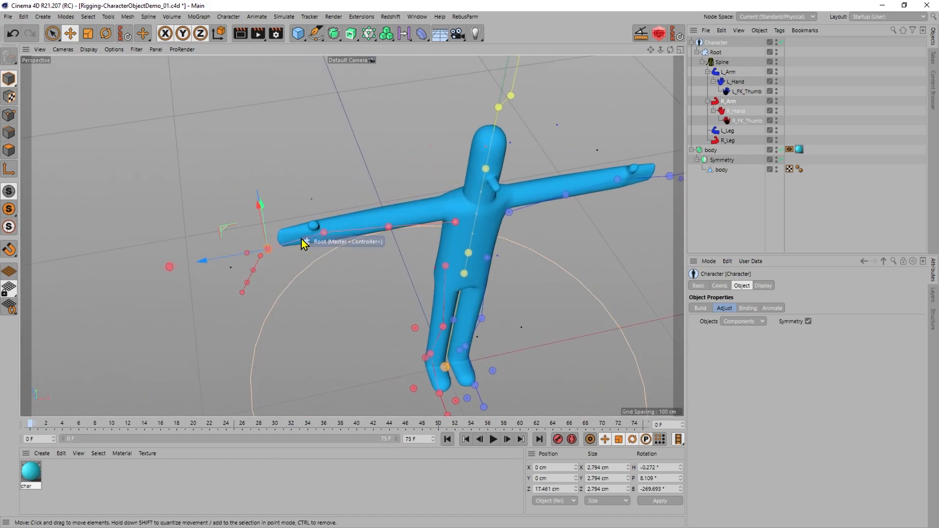
{"action": "left_click_drag", "start_coordinate": [247, 225], "coordinate": [279, 198]}
{"action": "left_click", "coordinate": [299, 203]}
- Shift the right arm's collar joint and the following arm joint back by about 5 cm each to sit within the arm's depth
{"action": "left_click_drag", "start_coordinate": [388, 225], "coordinate": [426, 174], "text": "alt"}
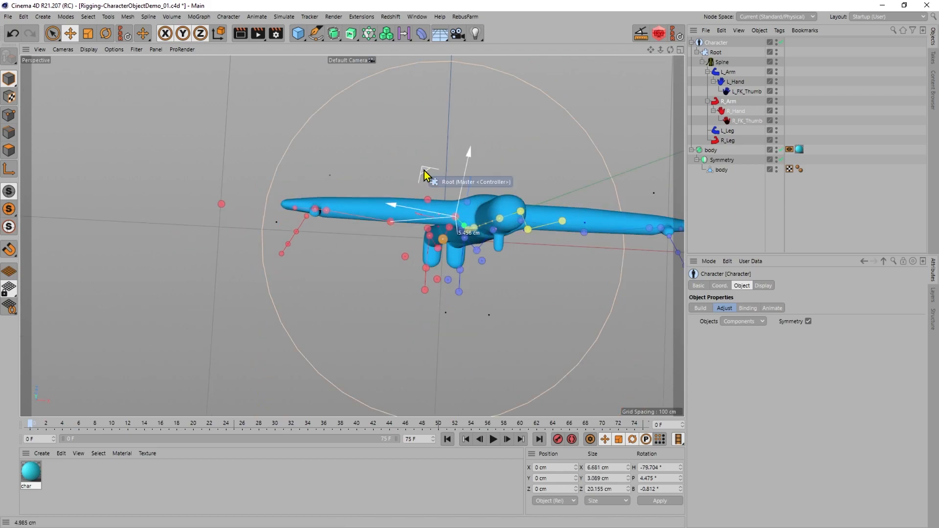
{"action": "left_click_drag", "start_coordinate": [391, 221], "coordinate": [357, 169]}
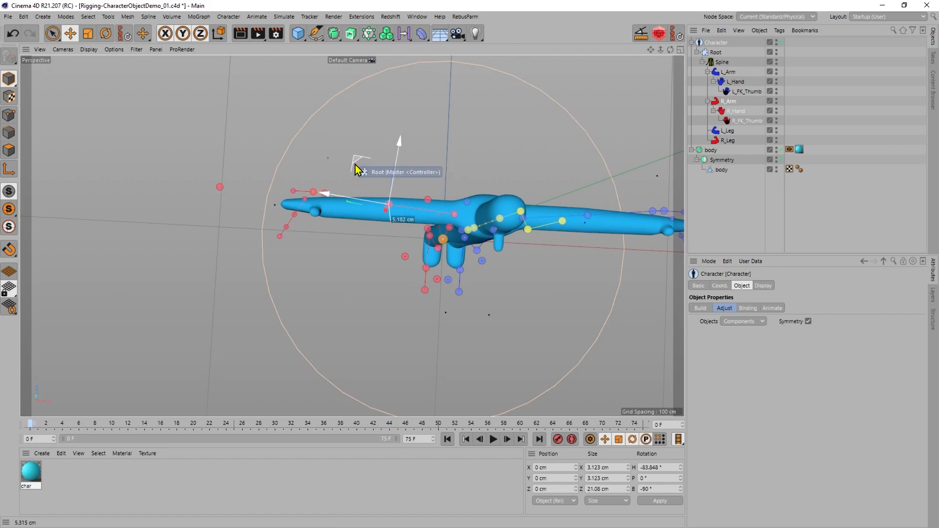
{"action": "left_click", "coordinate": [324, 213]}
{"action": "left_click", "coordinate": [325, 198]}
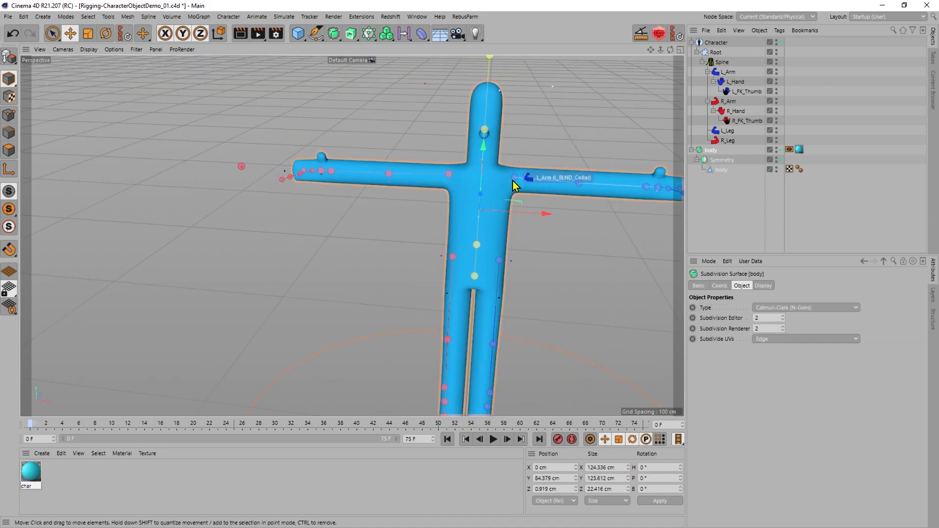
- Shift the right arm's collar joint by about 2 cm and place the right leg's hip and knee joints inside the mesh leg
{"action": "left_click", "coordinate": [450, 177]}
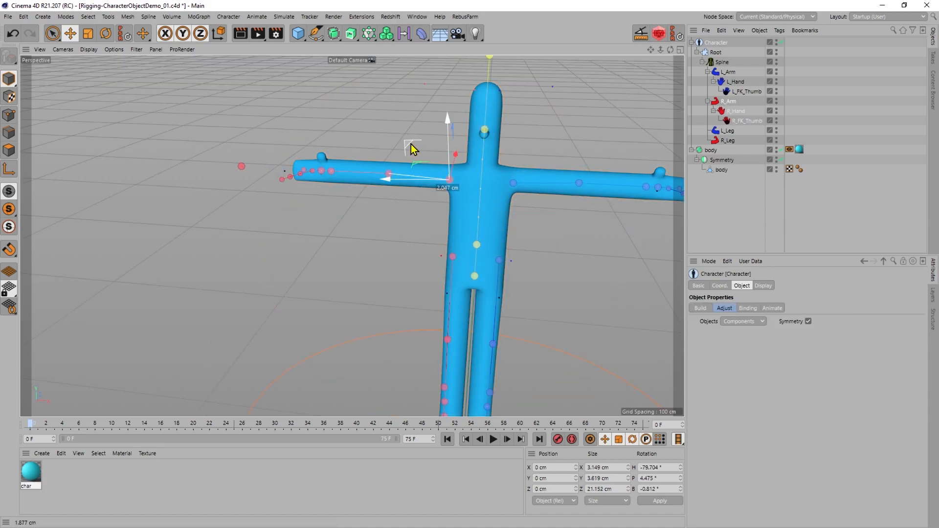
{"action": "left_click_drag", "start_coordinate": [486, 243], "coordinate": [406, 191], "text": "alt"}
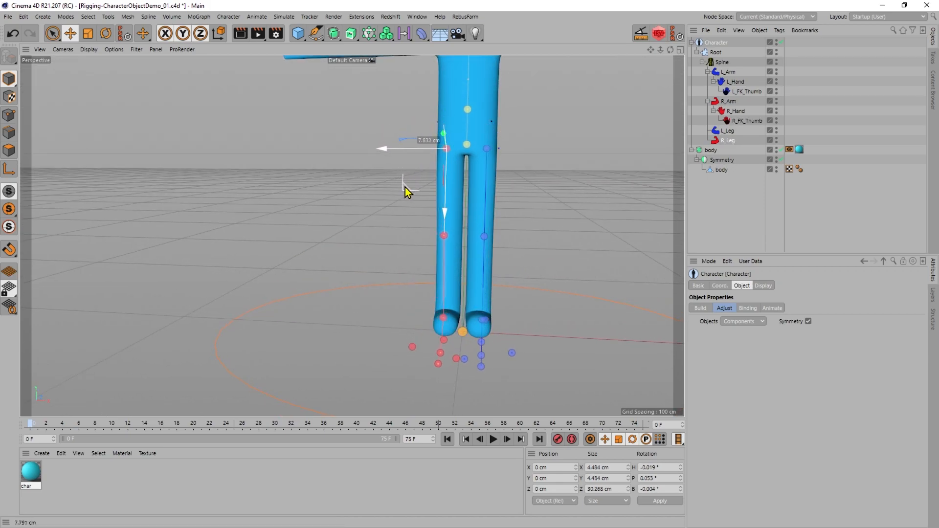
{"action": "key", "text": "F4"}
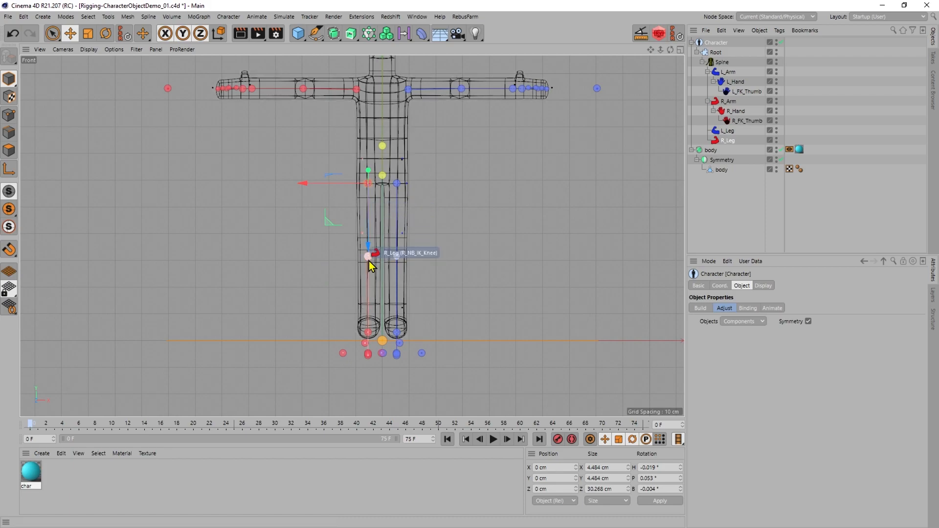
{"action": "key", "text": "F5"}
{"action": "key", "text": "F3"}
{"action": "scroll", "coordinate": [371, 247], "scroll_direction": "up", "scroll_amount": 10}
{"action": "left_click_drag", "start_coordinate": [256, 234], "coordinate": [303, 224]}
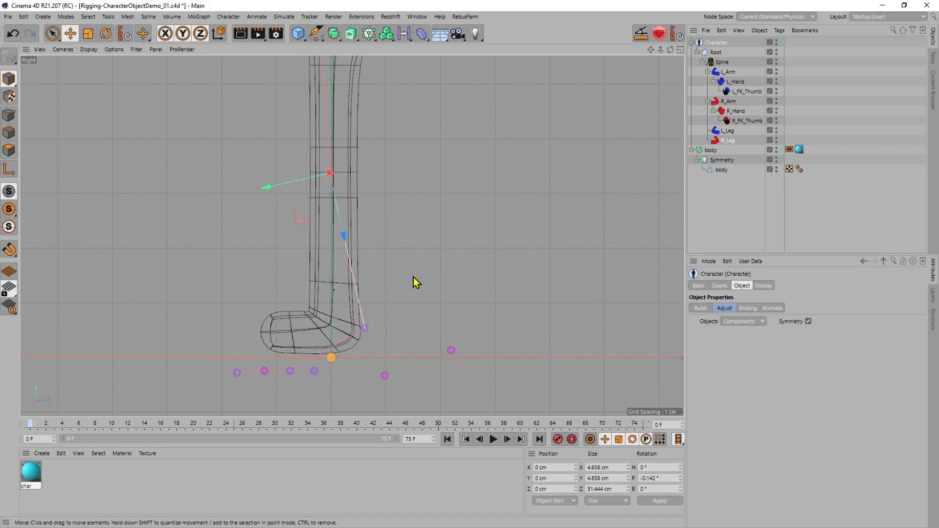
- Move the leg's ankle joint and the foot, ball and toe joints into the mesh foot in the Right view
{"action": "left_click", "coordinate": [366, 328]}
{"action": "left_click_drag", "start_coordinate": [335, 373], "coordinate": [301, 373]}
{"action": "left_click", "coordinate": [257, 368]}
{"action": "left_click_drag", "start_coordinate": [219, 338], "coordinate": [255, 304]}
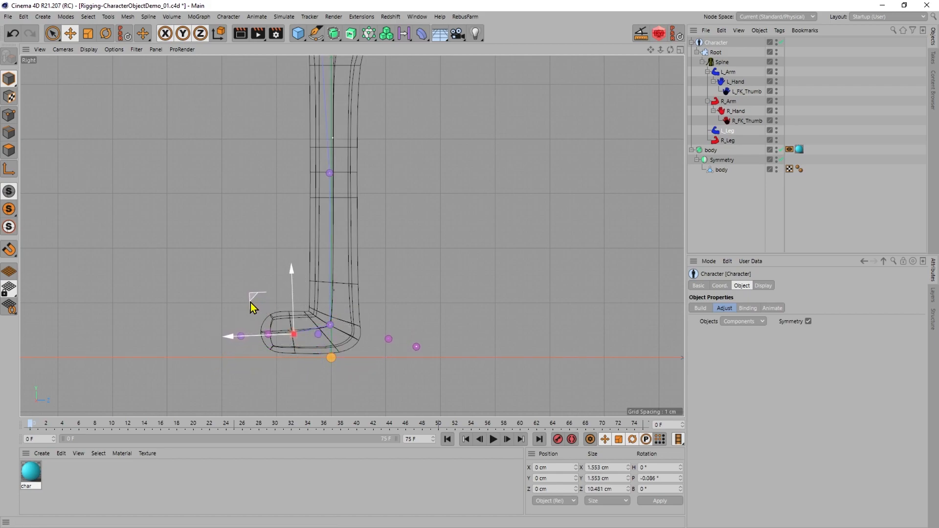
{"action": "left_click", "coordinate": [268, 336]}
{"action": "left_click_drag", "start_coordinate": [309, 294], "coordinate": [303, 293]}
- Fine-tune the upper spine joint and the right arm's collar and elbow joints within the mesh in the Perspective view
{"action": "key", "text": "F1"}
{"action": "left_click", "coordinate": [442, 153]}
{"action": "left_click_drag", "start_coordinate": [444, 126], "coordinate": [442, 151]}
{"action": "left_click_drag", "start_coordinate": [437, 182], "coordinate": [424, 213], "text": "alt"}
{"action": "left_click", "coordinate": [425, 211]}
{"action": "left_click_drag", "start_coordinate": [391, 175], "coordinate": [394, 146]}
{"action": "left_click", "coordinate": [386, 210]}
{"action": "left_click_drag", "start_coordinate": [369, 266], "coordinate": [371, 238]}
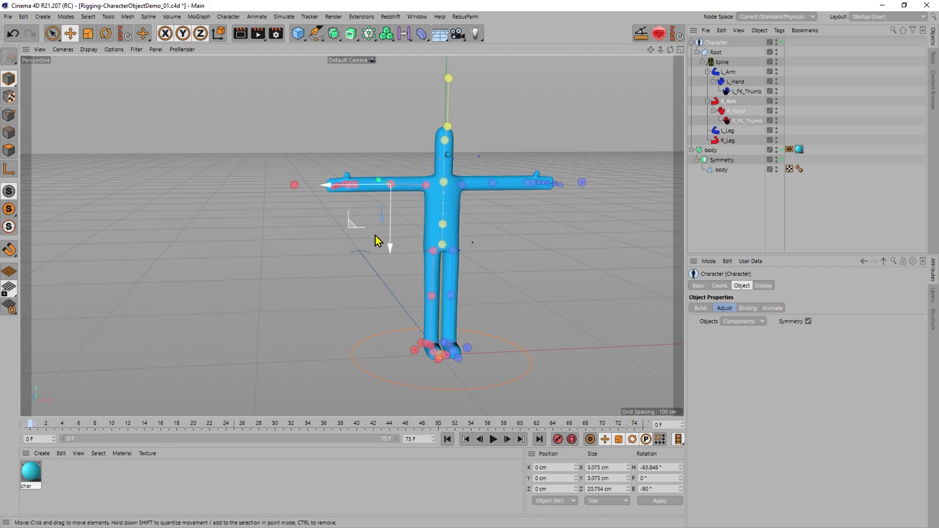
- Lower the head joints into the mesh head and nudge the right arm's collar joint by about 1 cm
{"action": "left_click", "coordinate": [449, 160]}
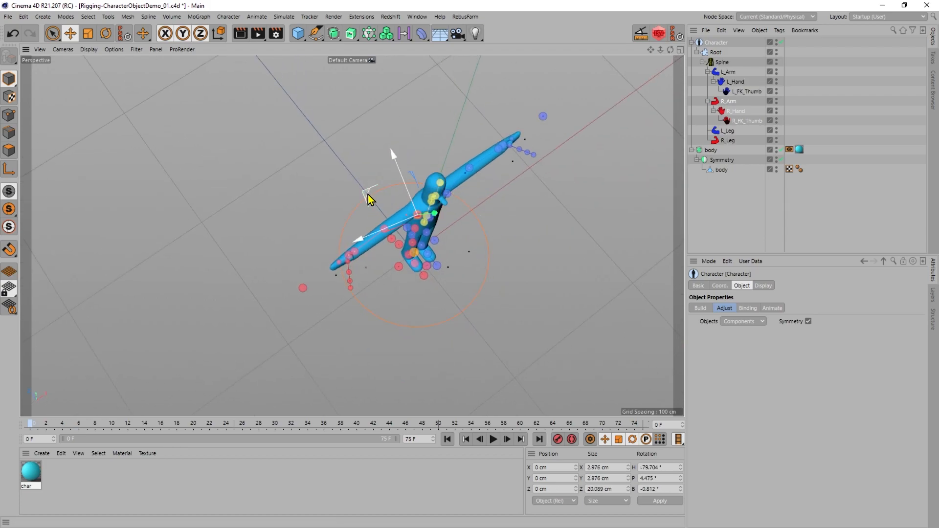
{"action": "left_click_drag", "start_coordinate": [368, 194], "coordinate": [363, 188]}
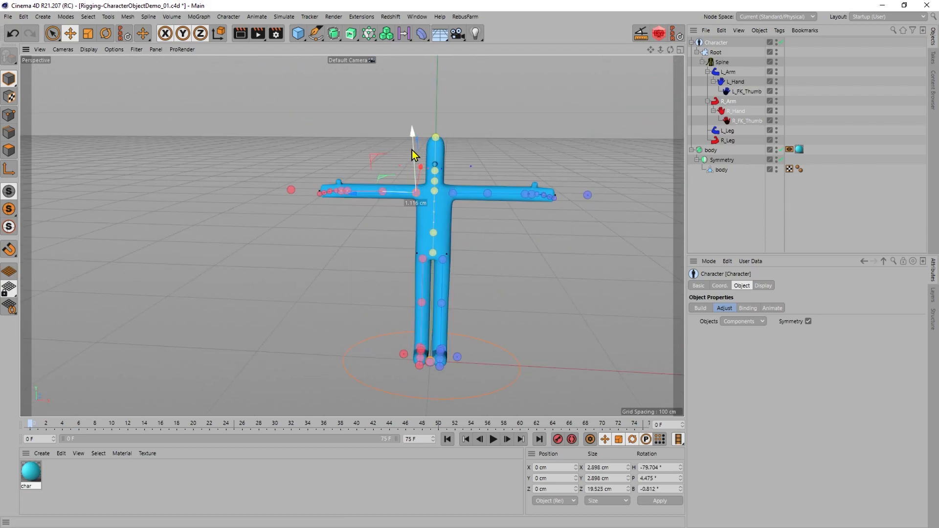
{"action": "left_click_drag", "start_coordinate": [413, 155], "coordinate": [414, 157]}
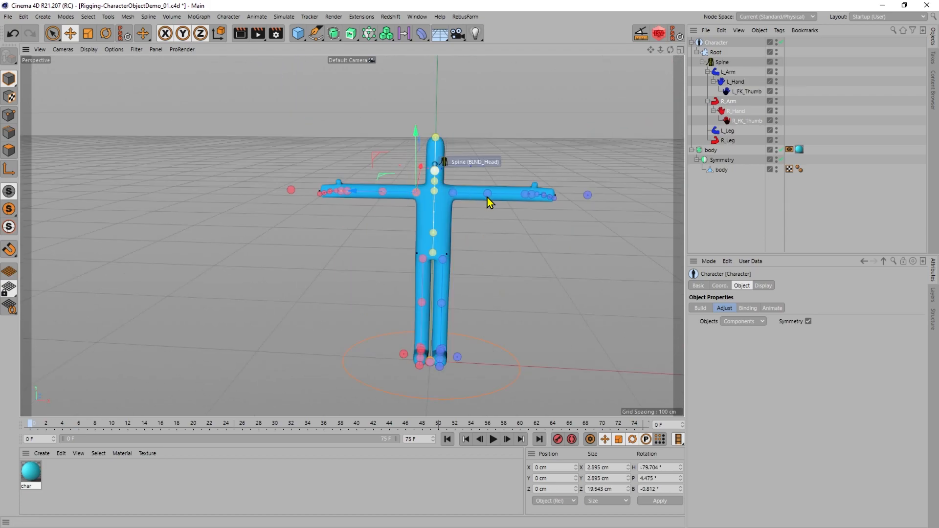
- Make the body's Symmetry object editable and bind the resulting body mesh to the character in Binding mode
{"action": "left_click", "coordinate": [744, 311]}
{"action": "left_click", "coordinate": [722, 161]}
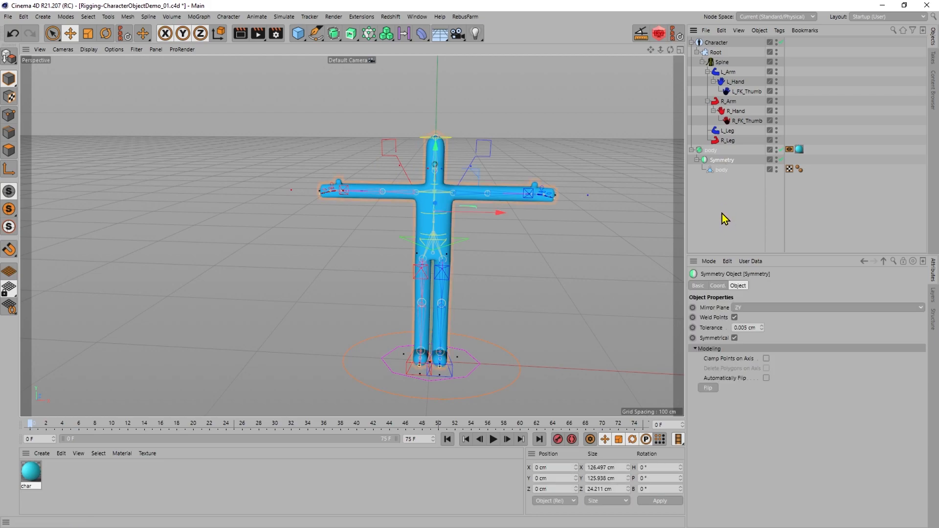
{"action": "key", "text": "c"}
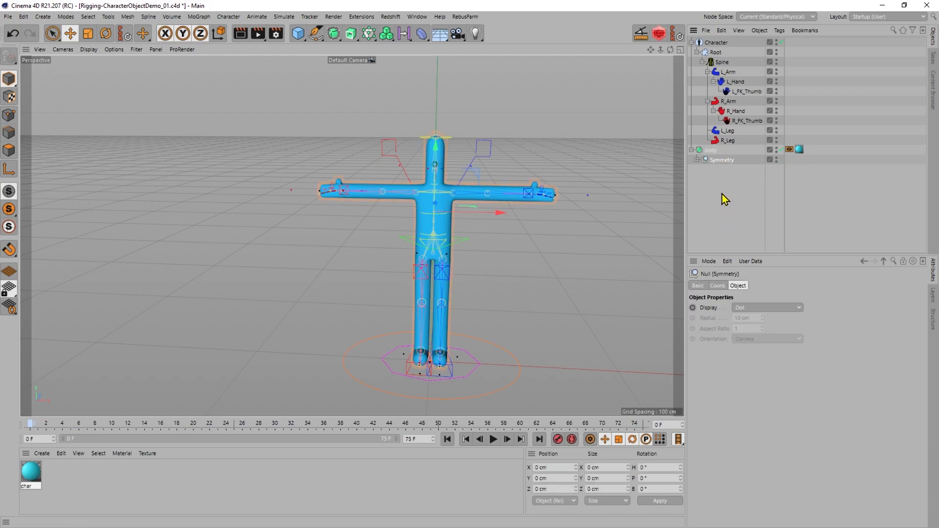
{"action": "left_click", "coordinate": [722, 195]}
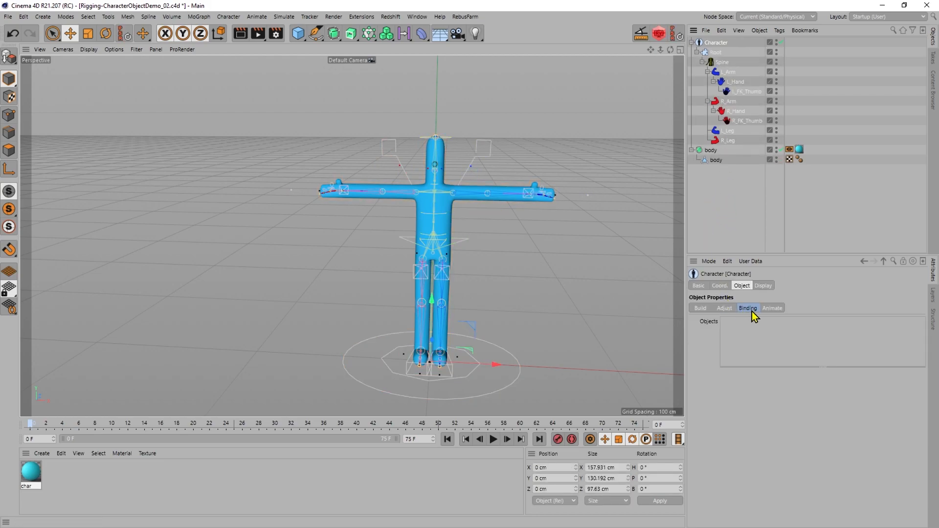
{"action": "left_click_drag", "start_coordinate": [717, 160], "coordinate": [744, 337]}
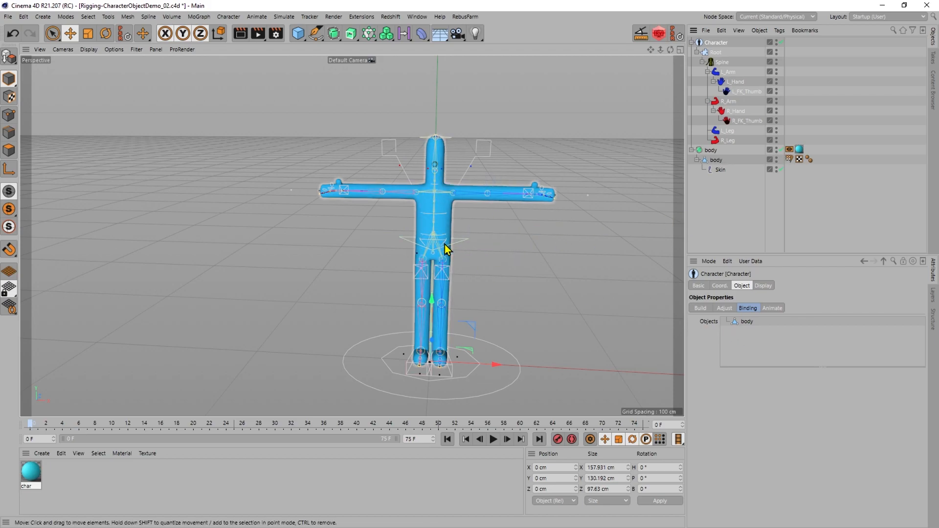
- Examine the joint list in the Weight tag on the bound body mesh
{"action": "left_click", "coordinate": [788, 160]}
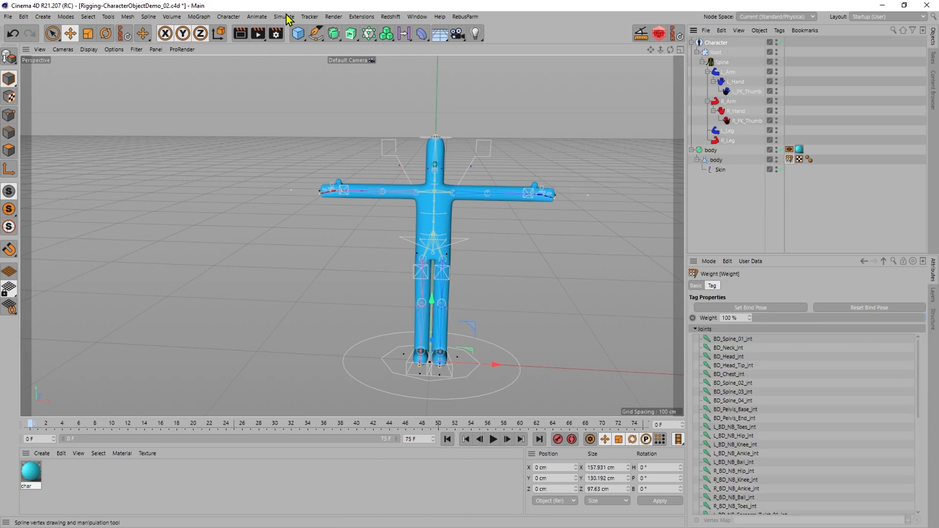
{"action": "left_click", "coordinate": [430, 178]}
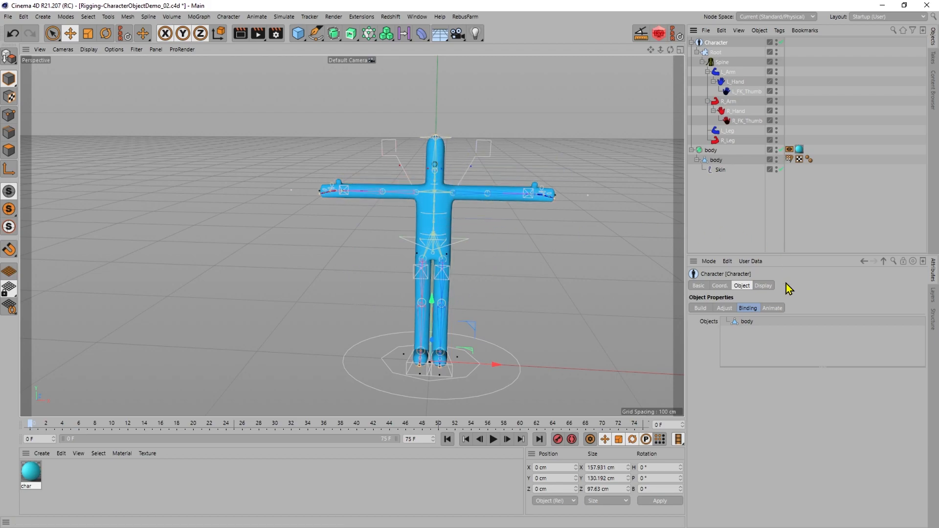
{"action": "left_click", "coordinate": [789, 159]}
{"action": "left_click_drag", "start_coordinate": [922, 361], "coordinate": [898, 478]}
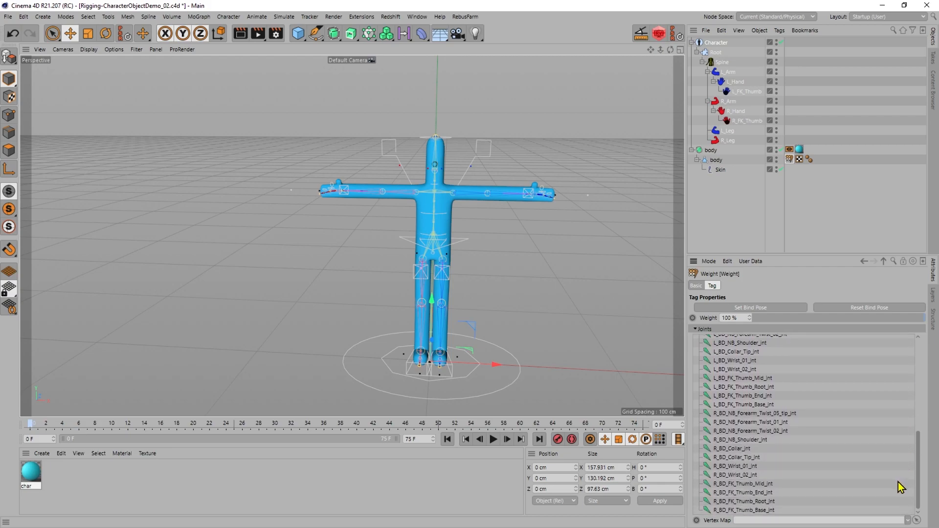
{"action": "left_click_drag", "start_coordinate": [902, 471], "coordinate": [924, 350]}
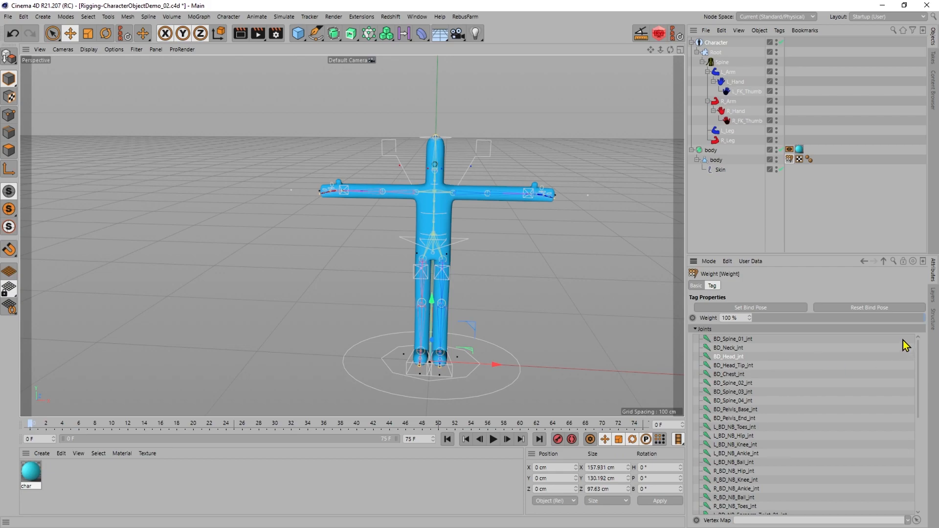
{"action": "left_click", "coordinate": [763, 187]}
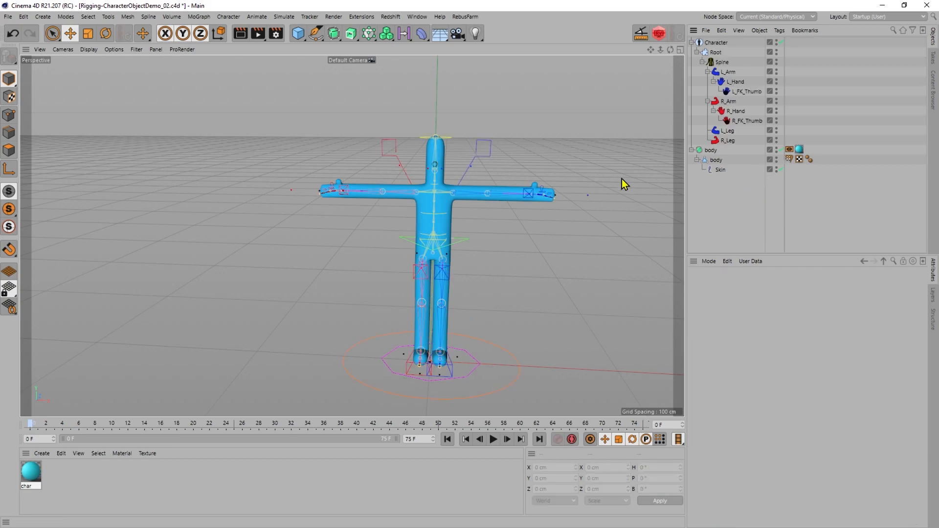
- Switch the character to Animate mode and move the torso controller down about 24 cm and back about 11 cm
{"action": "left_click", "coordinate": [430, 187]}
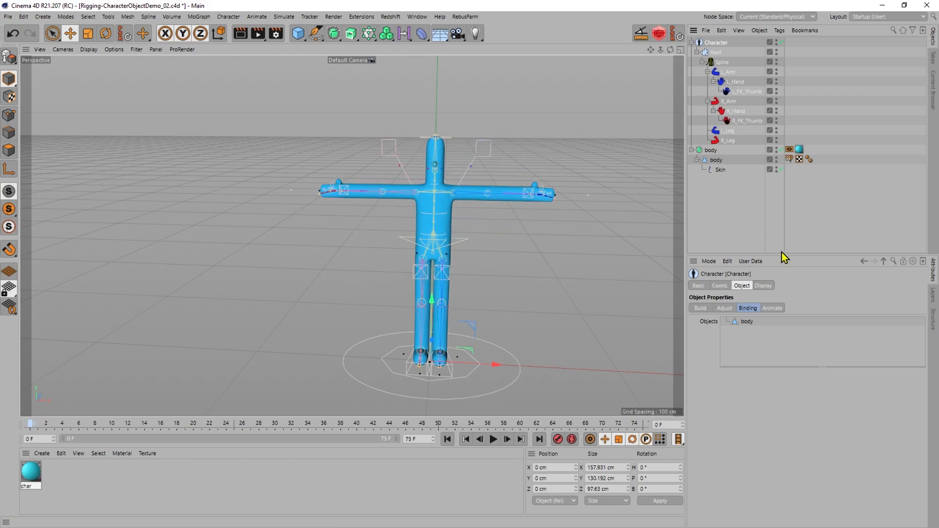
{"action": "left_click", "coordinate": [772, 308]}
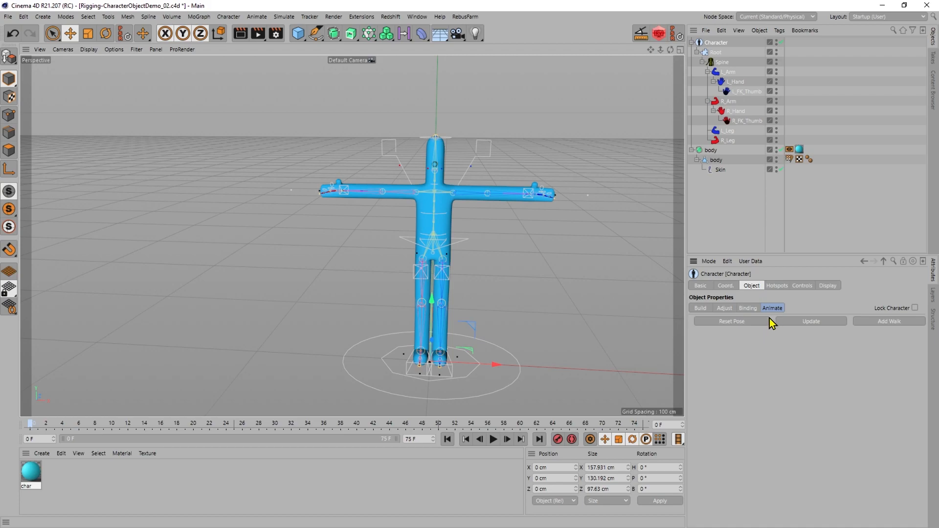
{"action": "left_click_drag", "start_coordinate": [444, 196], "coordinate": [431, 224]}
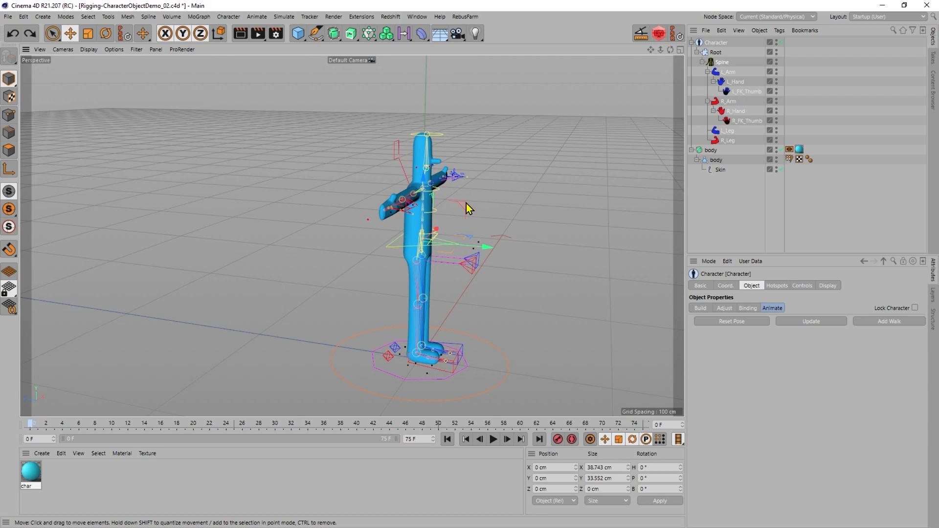
{"action": "left_click_drag", "start_coordinate": [461, 206], "coordinate": [418, 225]}
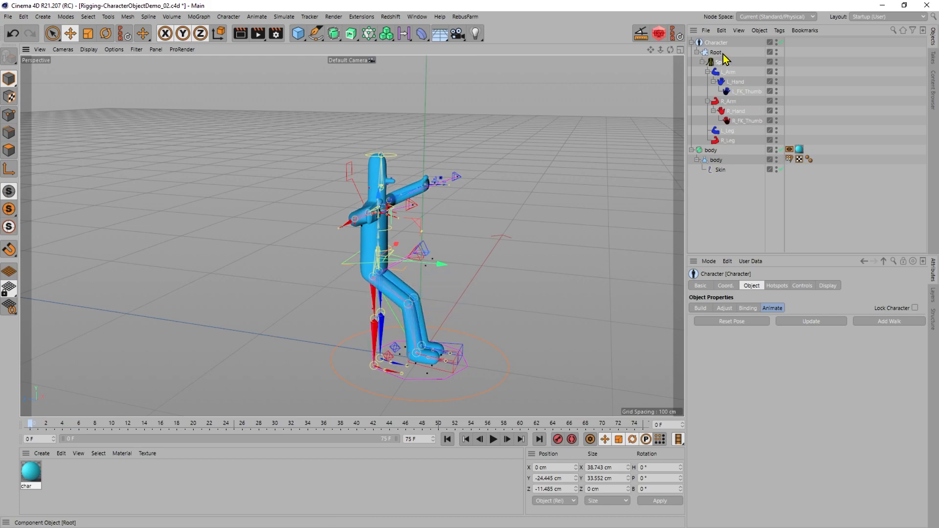
- Try Knee Twist at -68 on the left leg and Foot Roll at -45 on the right leg, undoing each change
{"action": "left_click", "coordinate": [803, 285]}
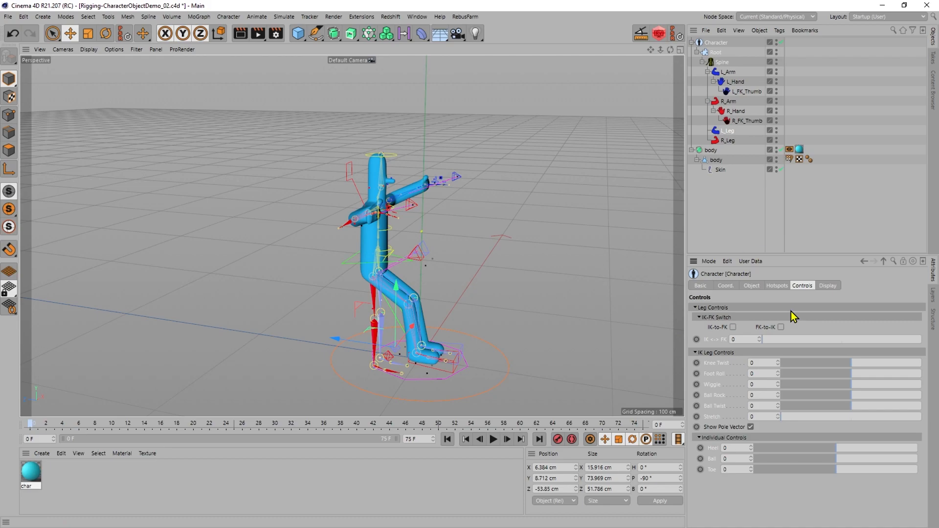
{"action": "left_click_drag", "start_coordinate": [827, 367], "coordinate": [826, 364]}
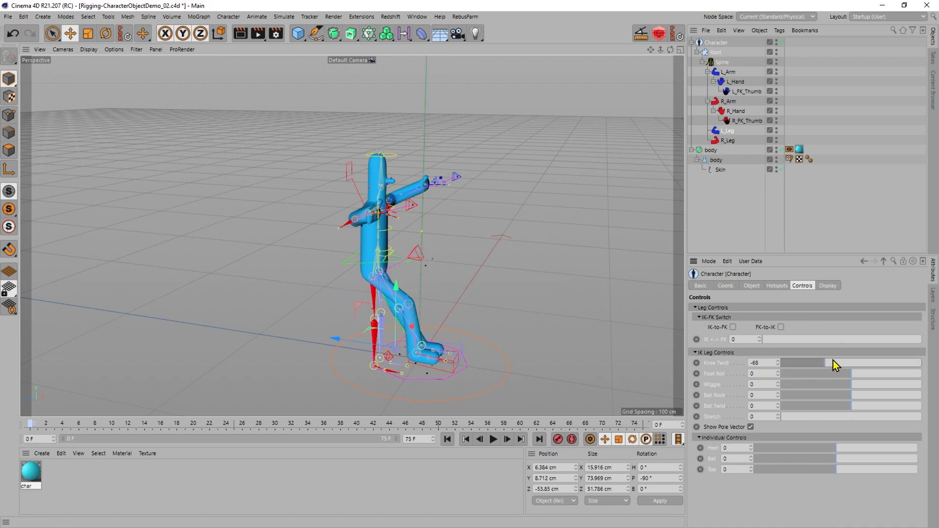
{"action": "key", "text": "ctrl+z"}
{"action": "left_click_drag", "start_coordinate": [847, 375], "coordinate": [819, 373]}
{"action": "key", "text": "ctrl+z"}
{"action": "key", "text": "ctrl+z"}
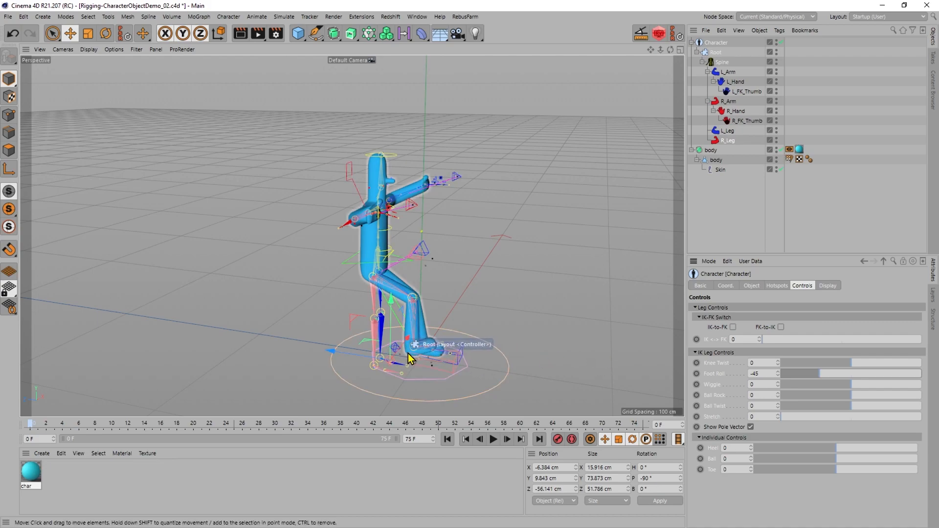
- Try the right leg's Foot Roll and Wiggle controls, and blend its IK-FK value to 100 and back to 0
{"action": "left_click_drag", "start_coordinate": [839, 374], "coordinate": [806, 384]}
{"action": "left_click_drag", "start_coordinate": [874, 384], "coordinate": [859, 389]}
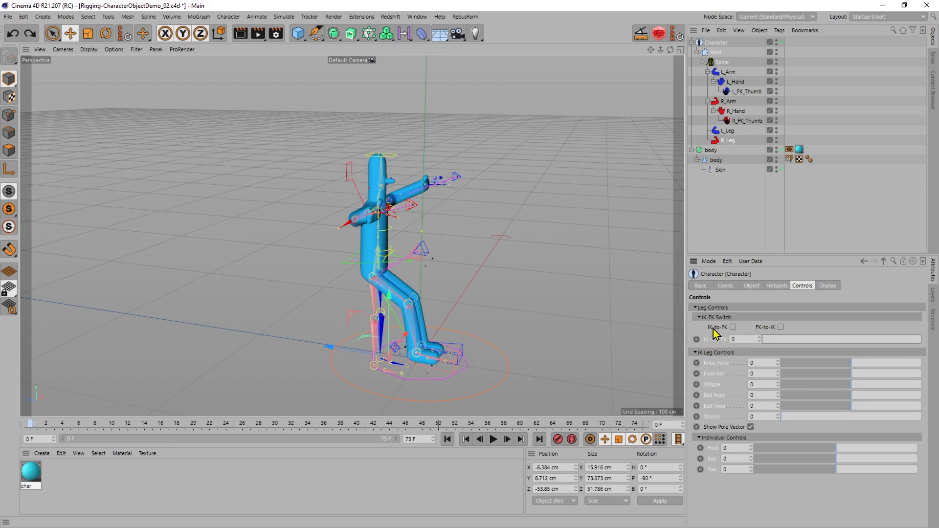
{"action": "left_click_drag", "start_coordinate": [796, 339], "coordinate": [928, 342]}
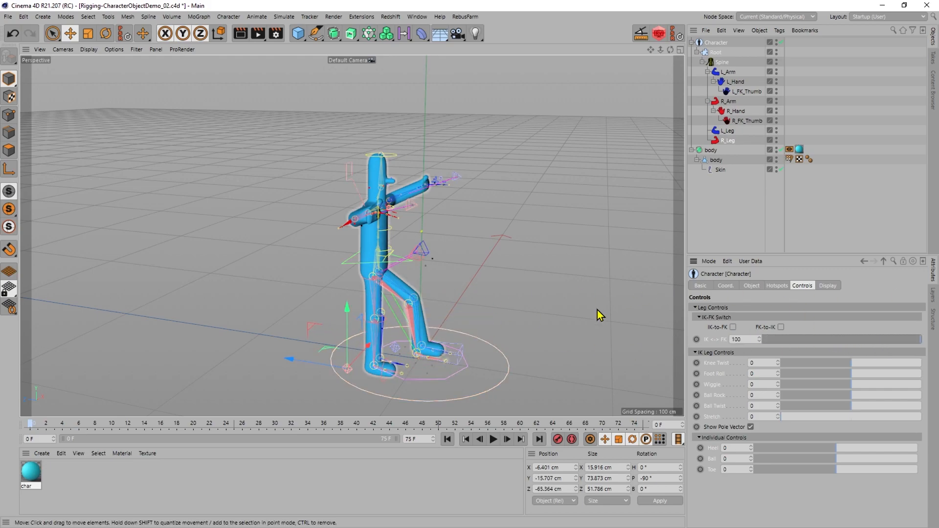
{"action": "left_click_drag", "start_coordinate": [868, 341], "coordinate": [756, 342]}
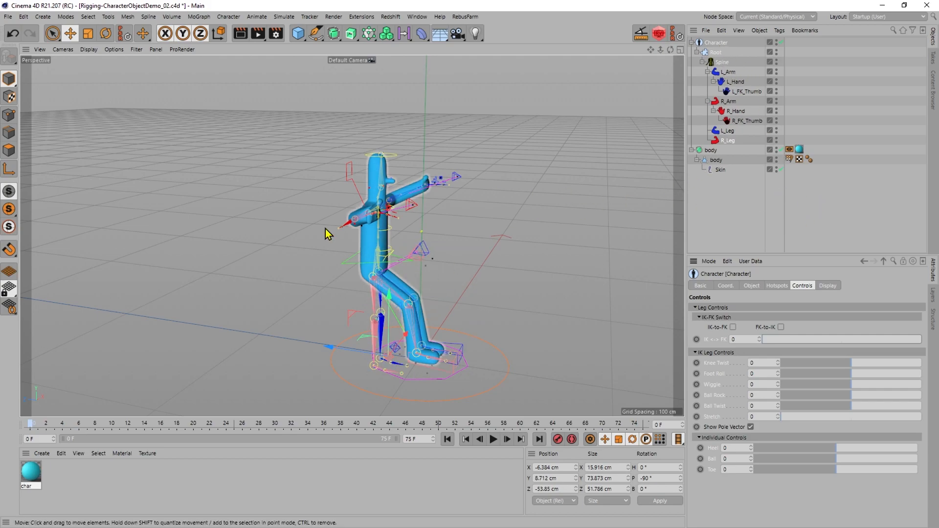
- Set the character's Object Manager display option to Full Hierarchy
{"action": "left_click_drag", "start_coordinate": [391, 252], "coordinate": [288, 259], "text": "alt"}
{"action": "left_click", "coordinate": [828, 286]}
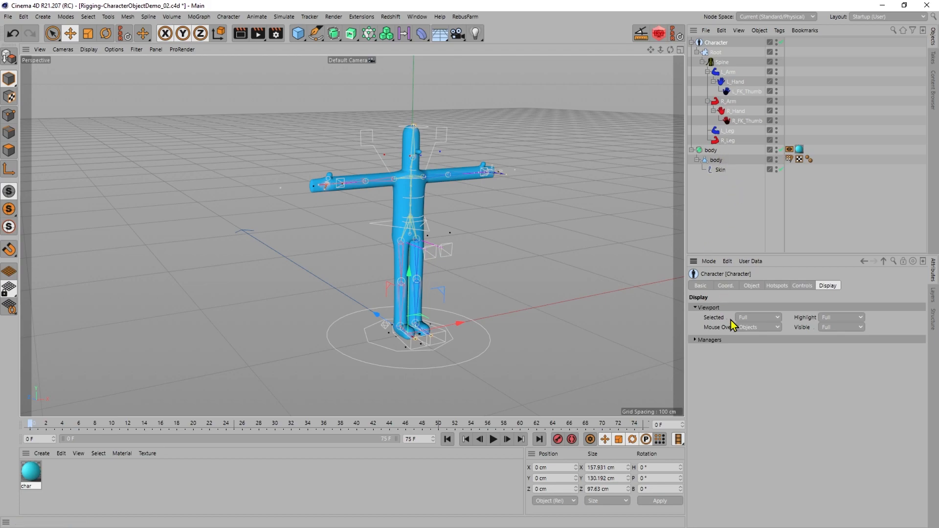
{"action": "left_click", "coordinate": [710, 340]}
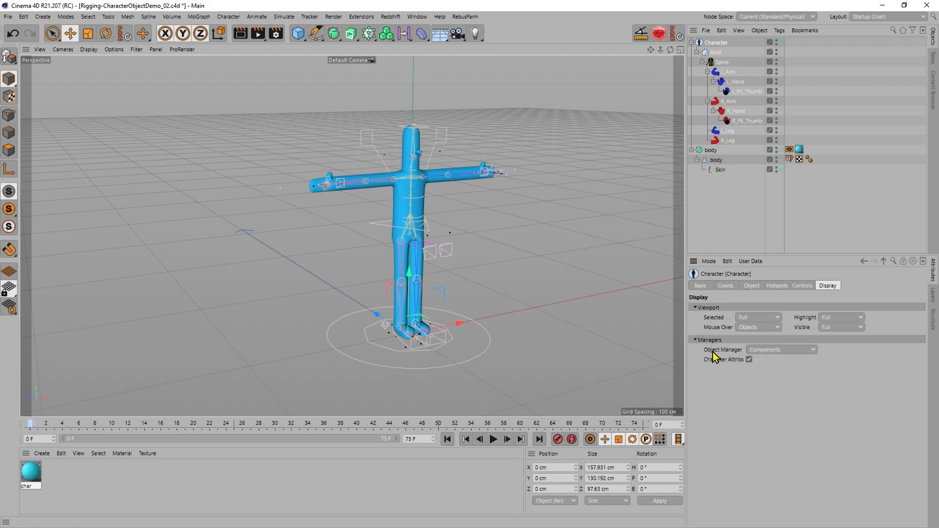
{"action": "left_click", "coordinate": [764, 351]}
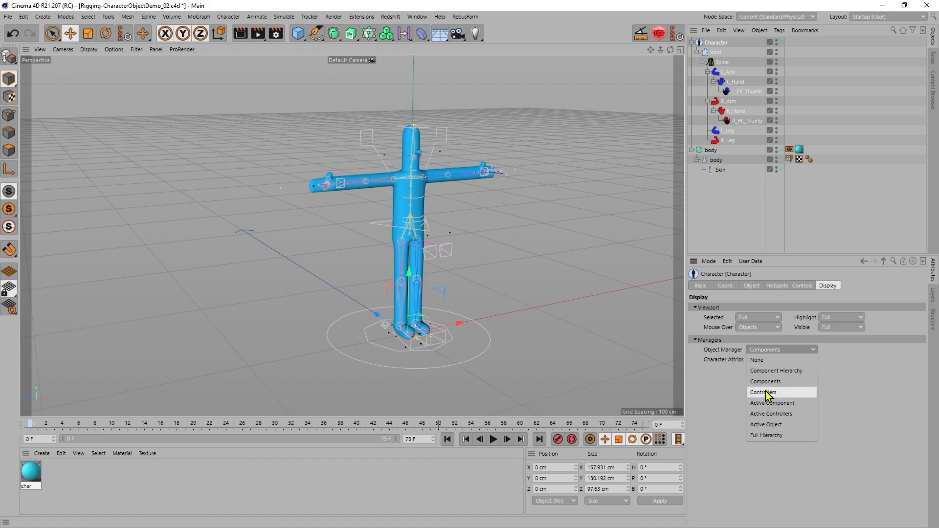
{"action": "left_click", "coordinate": [768, 436]}
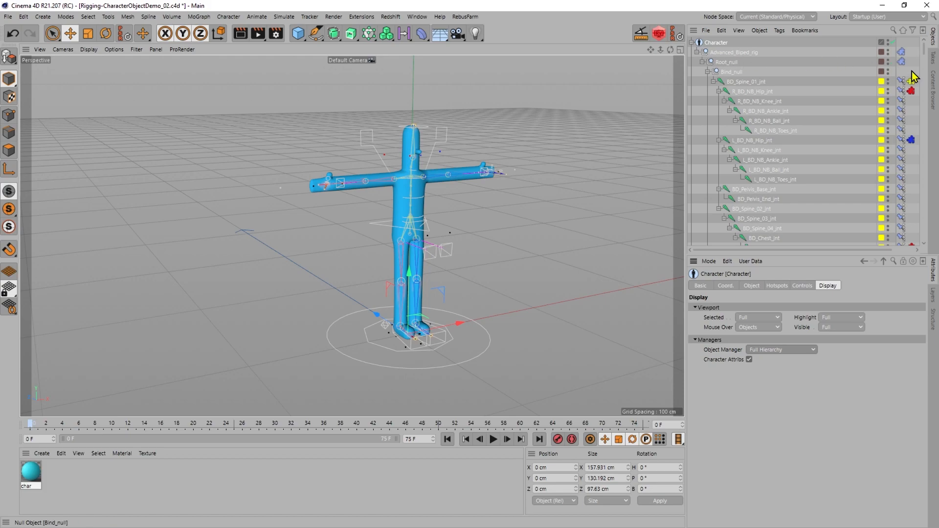
- Examine the character's full hierarchy of joints, nulls and controllers in the object list
{"action": "left_click_drag", "start_coordinate": [924, 53], "coordinate": [920, 99]}
{"action": "left_click_drag", "start_coordinate": [809, 250], "coordinate": [855, 259]}
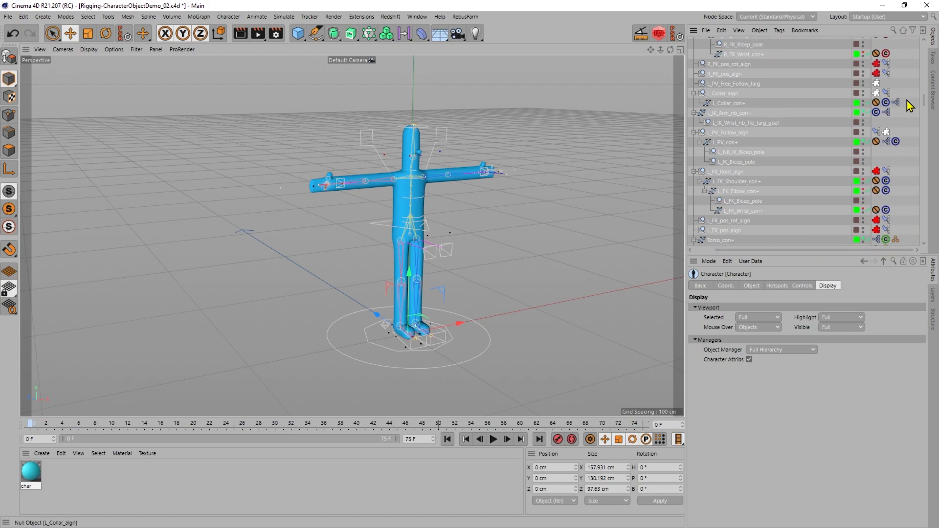
{"action": "left_click_drag", "start_coordinate": [920, 101], "coordinate": [926, 115]}
{"action": "left_click_drag", "start_coordinate": [926, 116], "coordinate": [936, 51]}
{"action": "left_click_drag", "start_coordinate": [804, 250], "coordinate": [775, 247]}
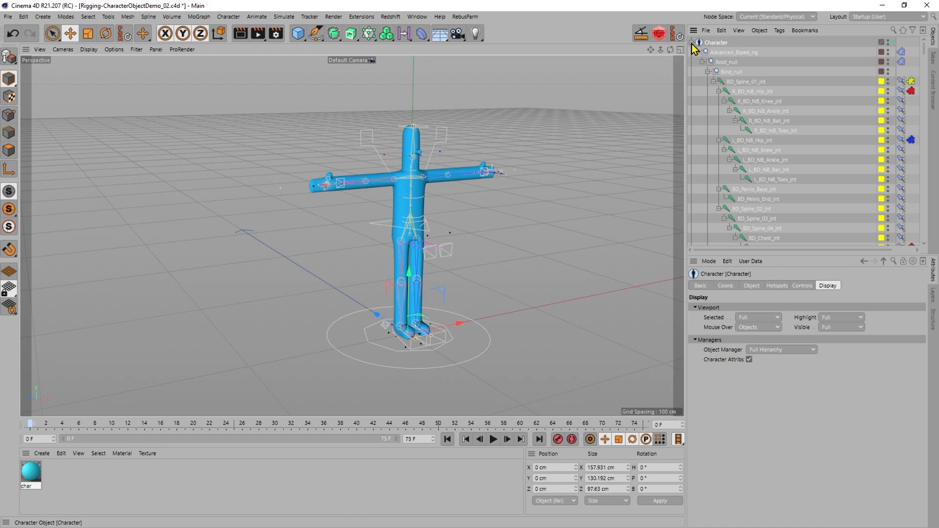
- Inspect the bound character and its controllers from several angles and clear the selection
{"action": "scroll", "coordinate": [927, 55], "scroll_direction": "down", "scroll_amount": 10}
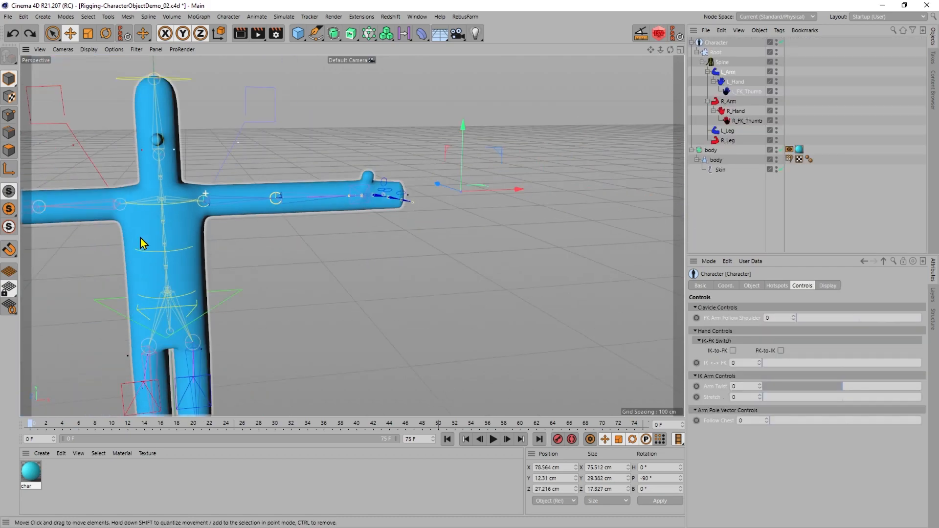
{"action": "right_click_drag", "start_coordinate": [140, 238], "coordinate": [120, 242], "text": "alt"}
{"action": "middle_click_drag", "start_coordinate": [238, 173], "coordinate": [308, 155], "text": "alt"}
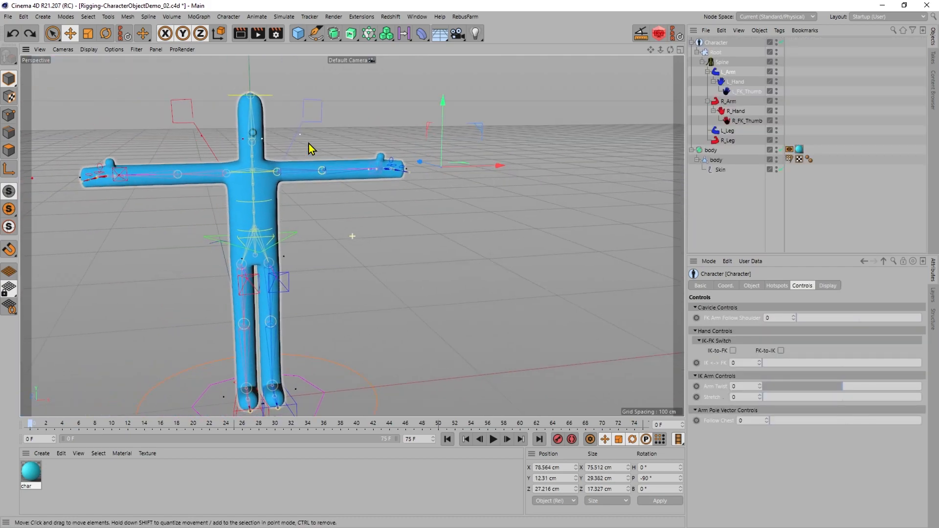
{"action": "left_click_drag", "start_coordinate": [308, 155], "coordinate": [281, 202], "text": "alt"}
{"action": "middle_click_drag", "start_coordinate": [280, 201], "coordinate": [334, 163], "text": "alt"}
{"action": "right_click_drag", "start_coordinate": [334, 163], "coordinate": [296, 193], "text": "alt"}
{"action": "left_click_drag", "start_coordinate": [296, 193], "coordinate": [322, 226], "text": "alt"}
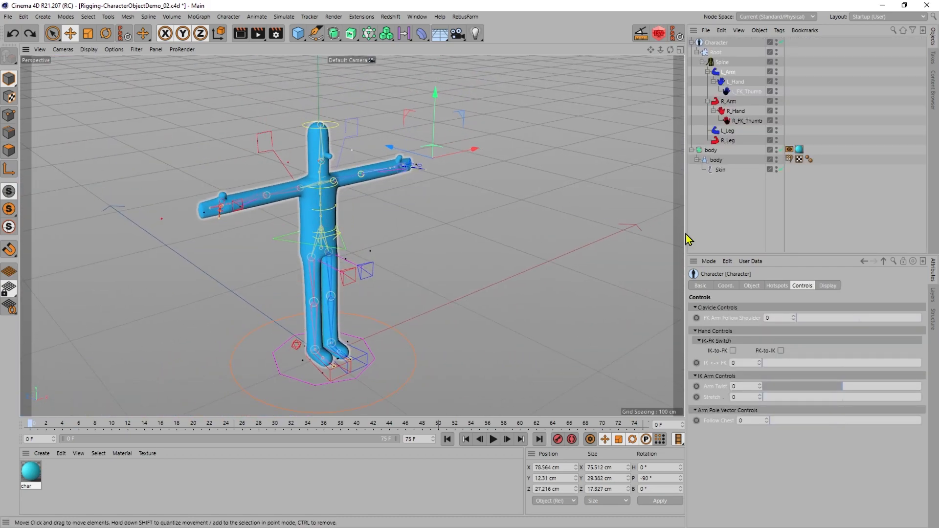
{"action": "left_click", "coordinate": [723, 208]}
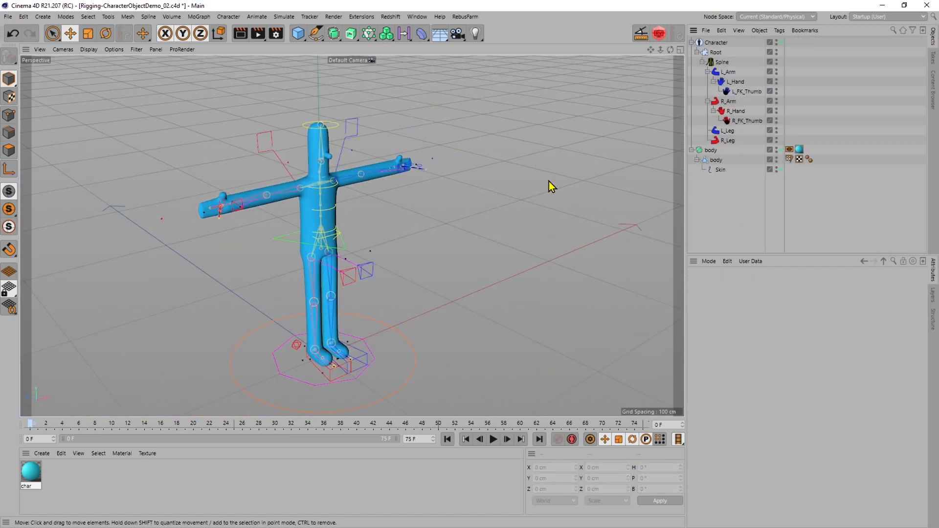